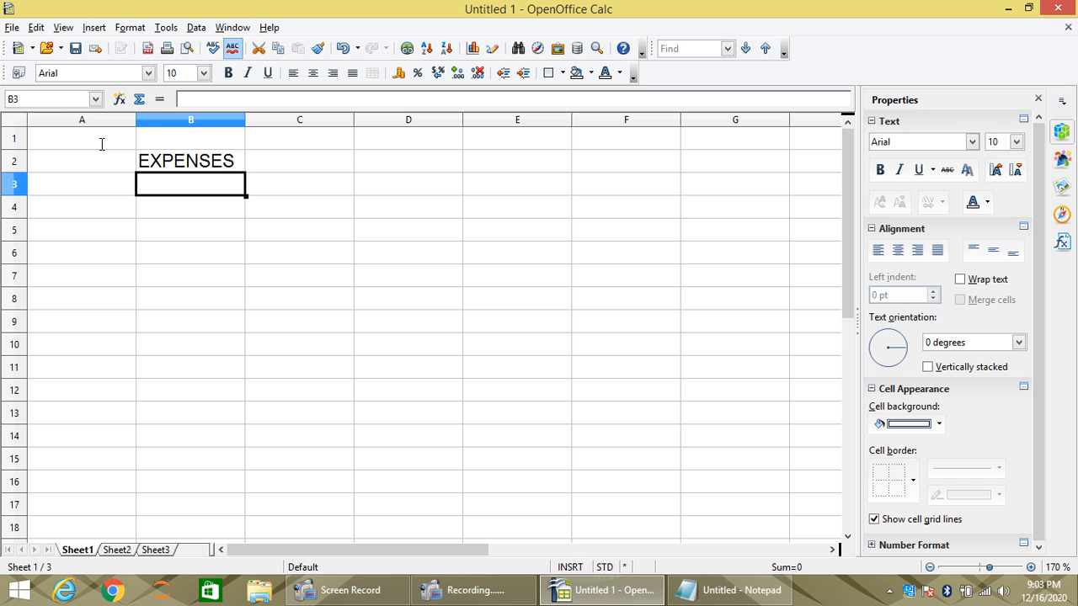
- Enter DAY1 in cell A3 and its expense of 100 in cell B3
{"action": "key", "text": "Left"}
{"action": "type", "text": "DAY1"}
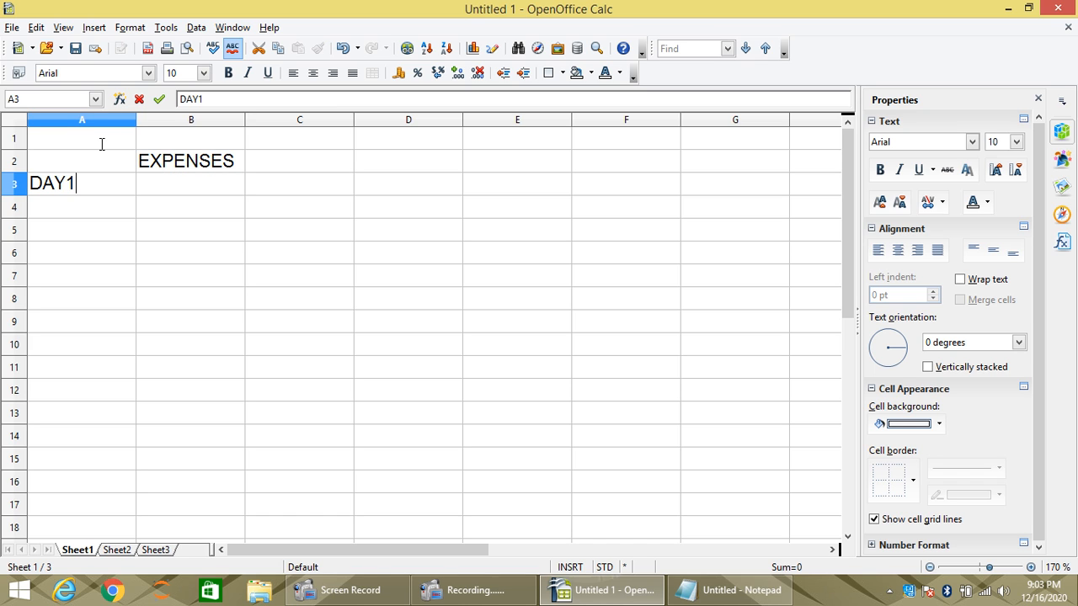
{"action": "key", "text": "Return"}
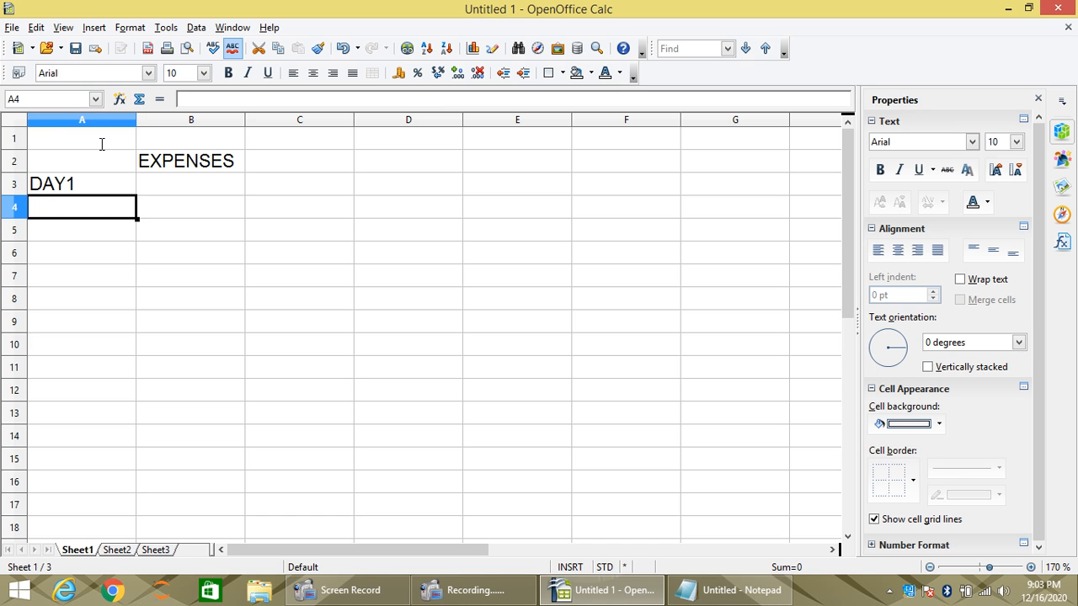
{"action": "key", "text": "Up"}
{"action": "key", "text": "Right"}
{"action": "type", "text": "1"}
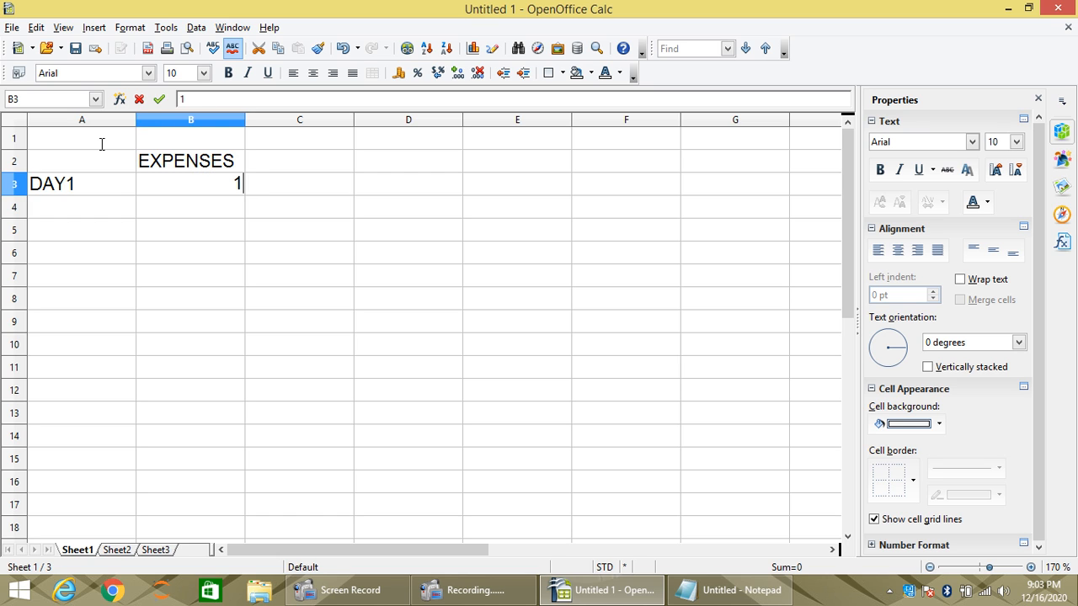
{"action": "type", "text": "00"}
{"action": "key", "text": "Return"}
- Enter DAY2 in cell A4 and its expense of 200 in cell B4
{"action": "type", "text": "DAY2"}
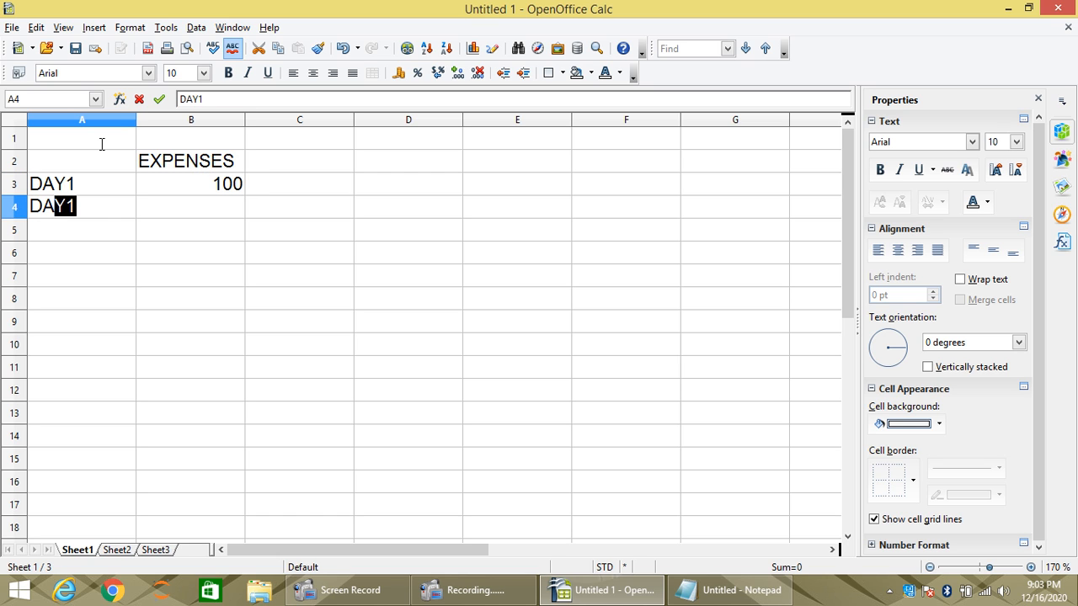
{"action": "key", "text": "Tab"}
{"action": "type", "text": "200"}
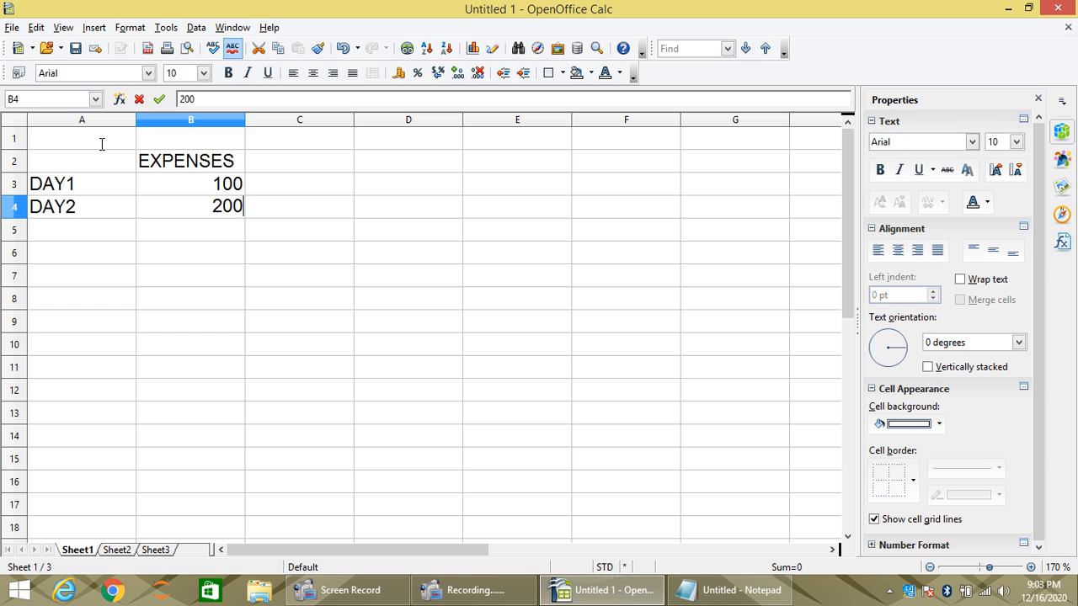
{"action": "key", "text": "Return"}
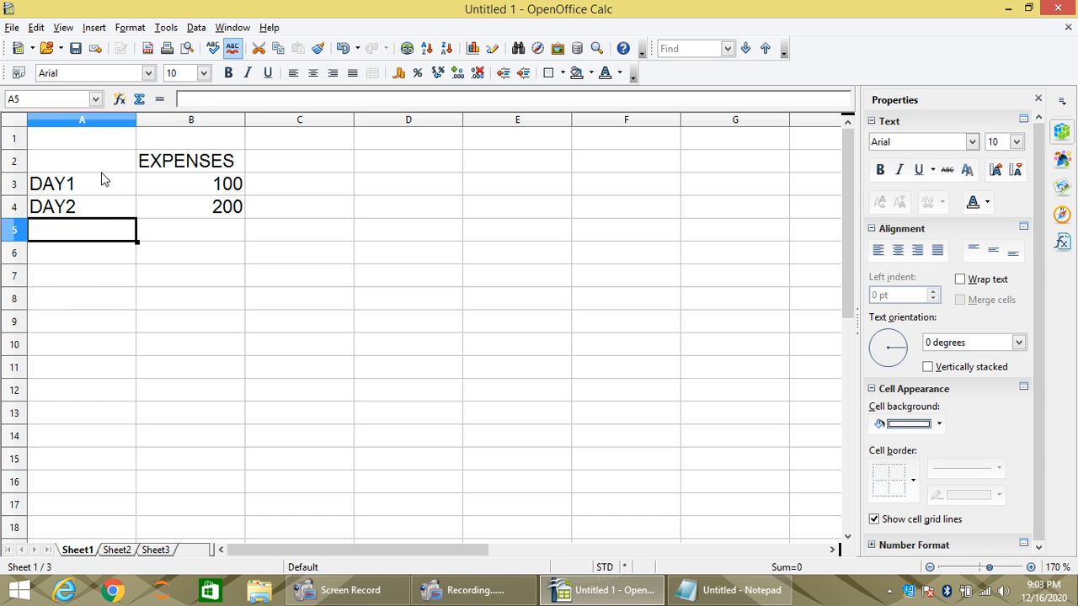
- Extend the day labels and expenses from A3:B4 as a series down to row 10, ending with DAY8 and 800
{"action": "left_click_drag", "start_coordinate": [104, 182], "coordinate": [178, 216]}
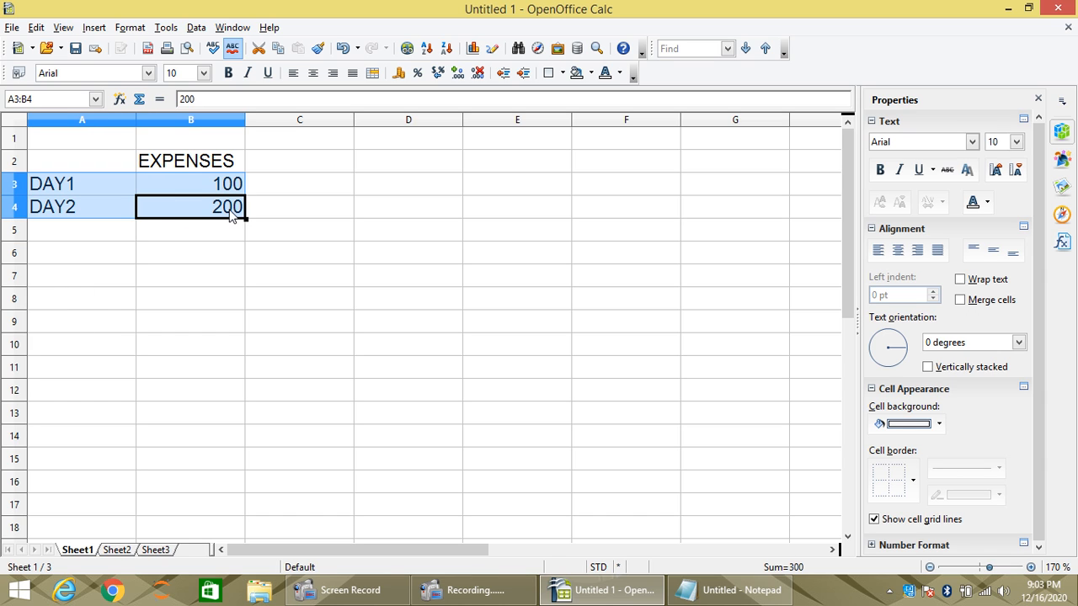
{"action": "left_click_drag", "start_coordinate": [244, 219], "coordinate": [254, 357]}
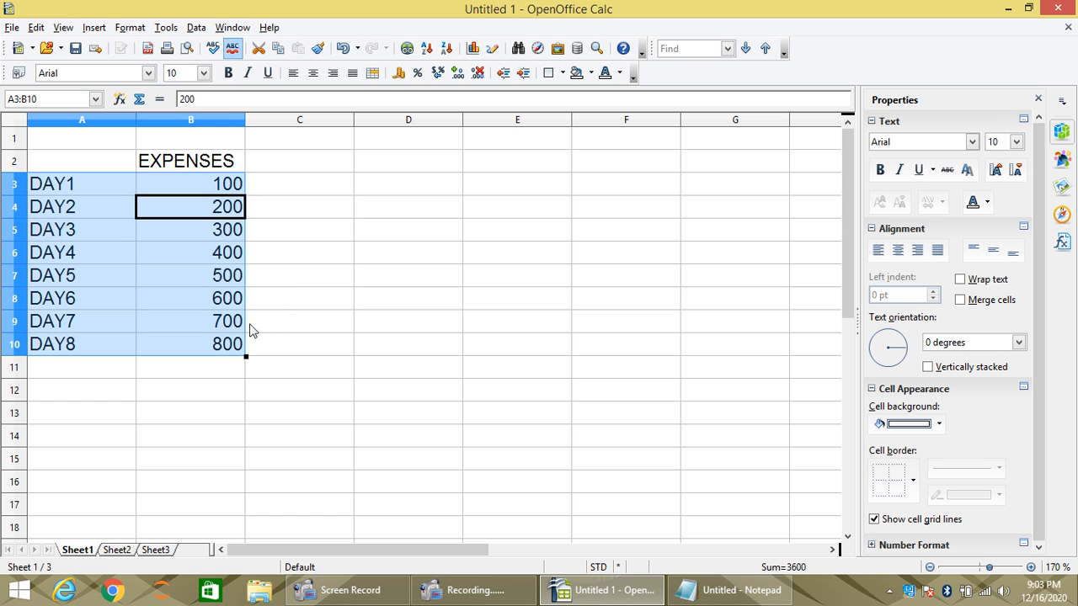
{"action": "left_click", "coordinate": [90, 189]}
{"action": "left_click", "coordinate": [104, 344]}
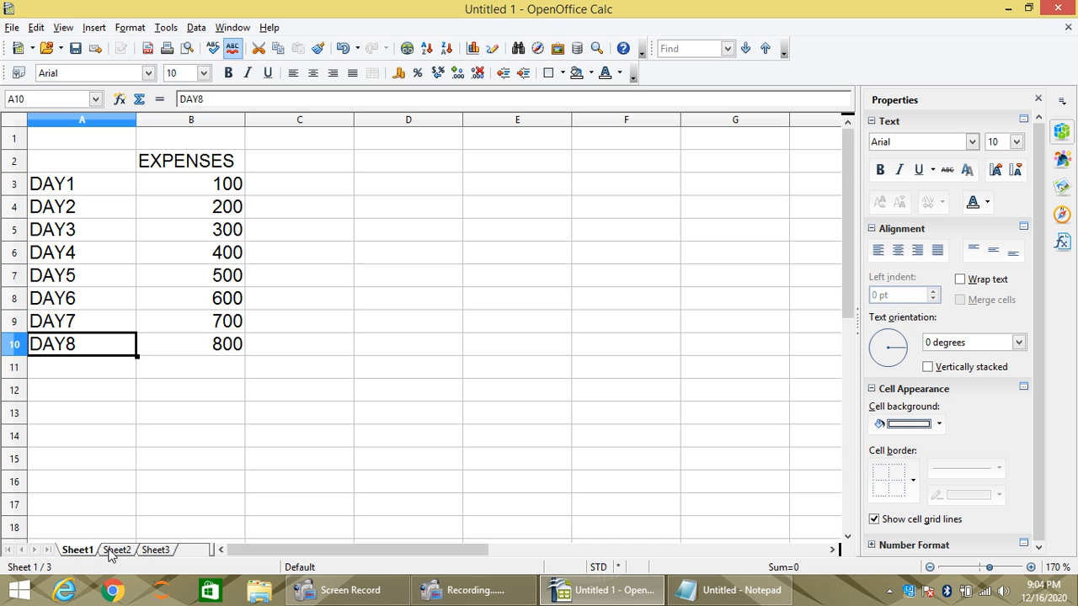
- Copy the expense table A2:B10 from Sheet1 and paste it into Sheet2 starting at cell A2
{"action": "left_click_drag", "start_coordinate": [109, 160], "coordinate": [215, 348]}
{"action": "key", "text": "ctrl+c"}
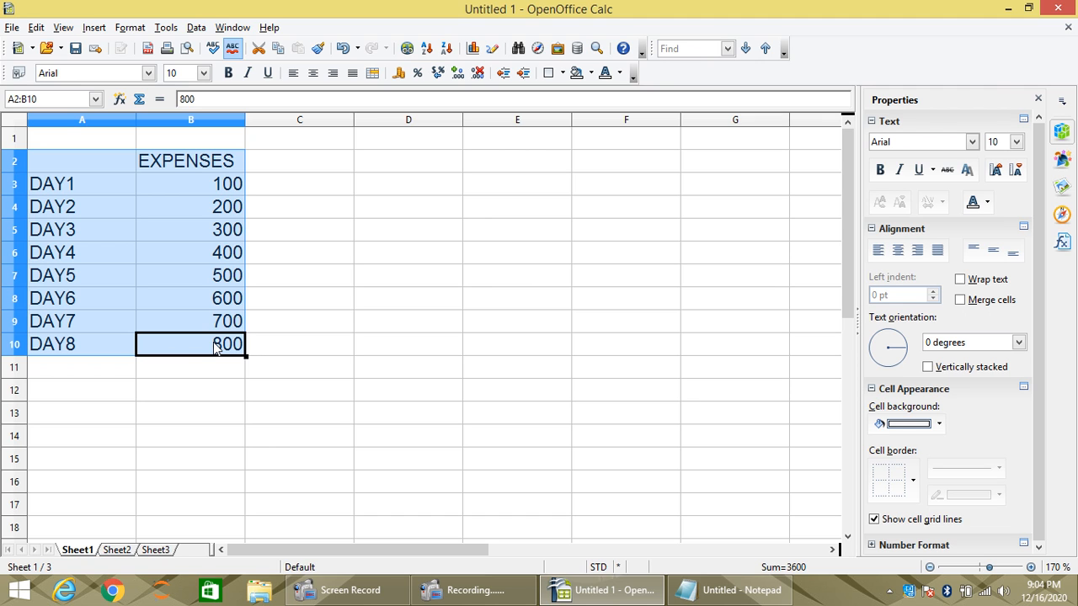
{"action": "left_click", "coordinate": [116, 550]}
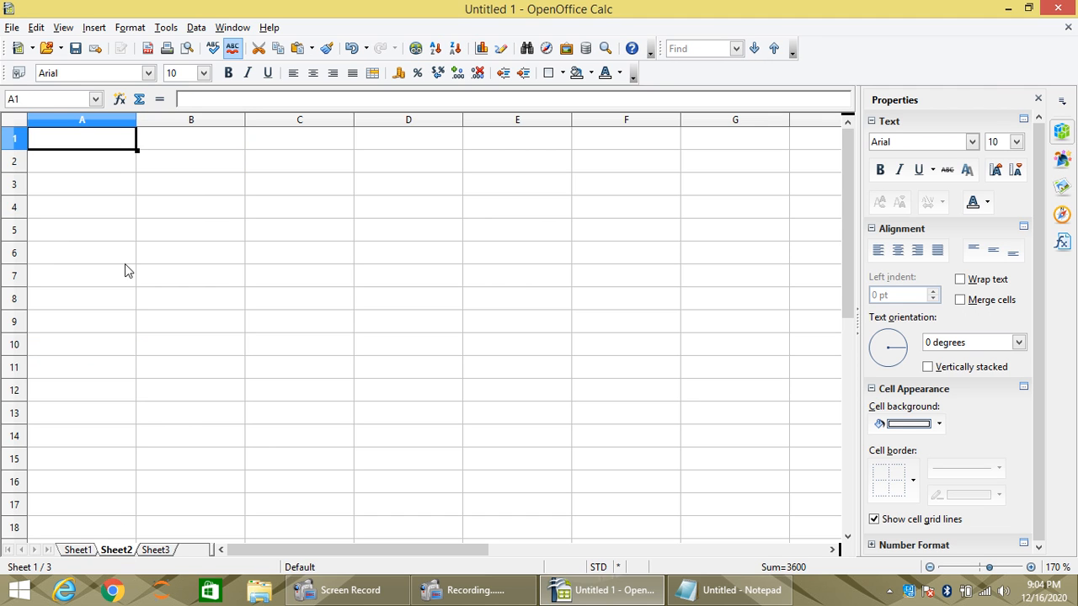
{"action": "left_click", "coordinate": [118, 168]}
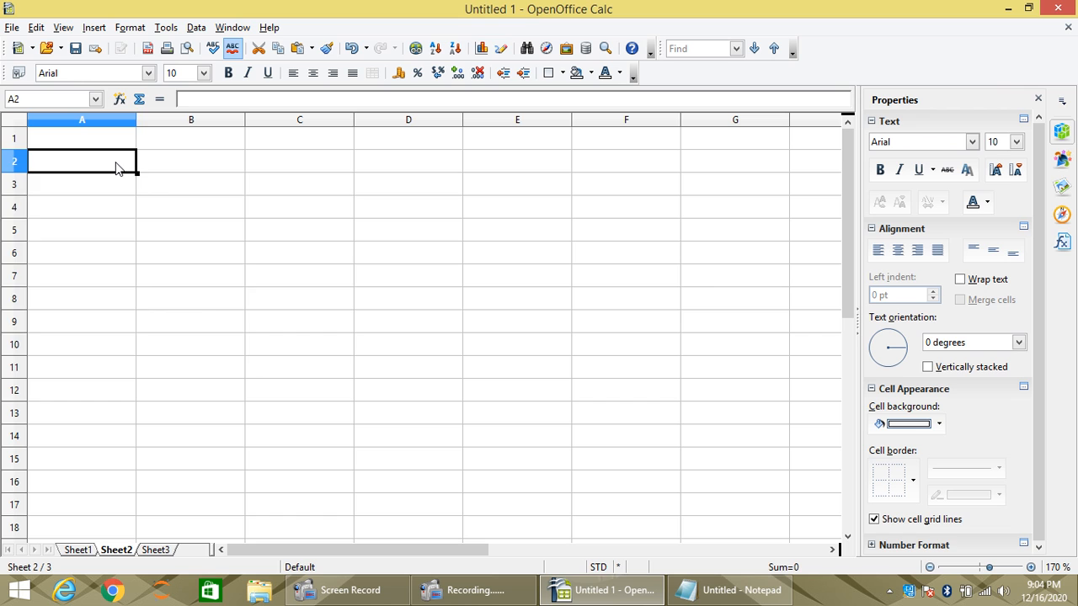
{"action": "key", "text": "ctrl+v"}
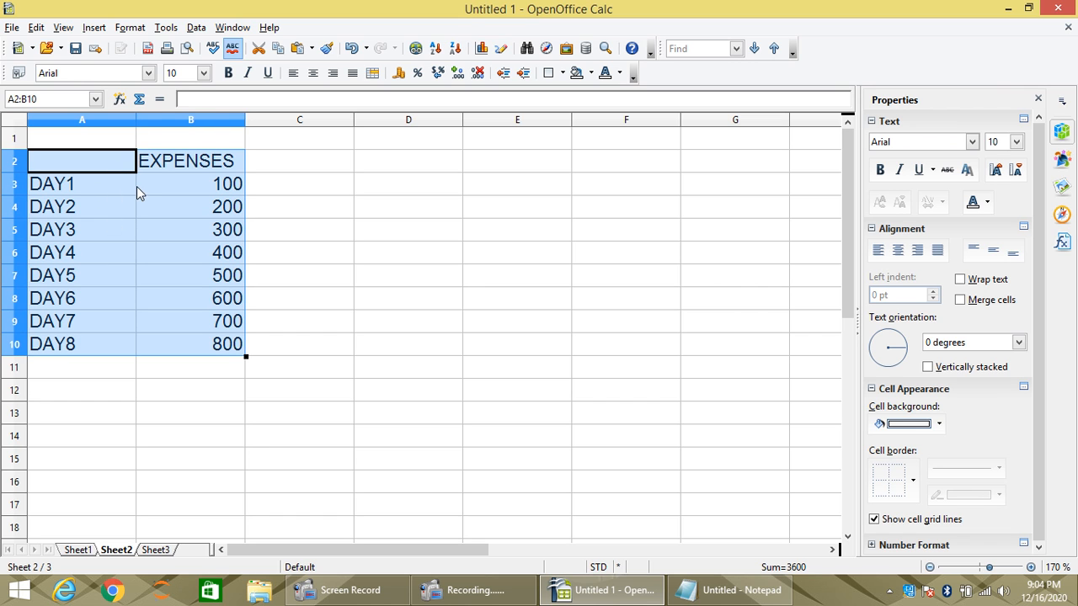
{"action": "left_click", "coordinate": [200, 191]}
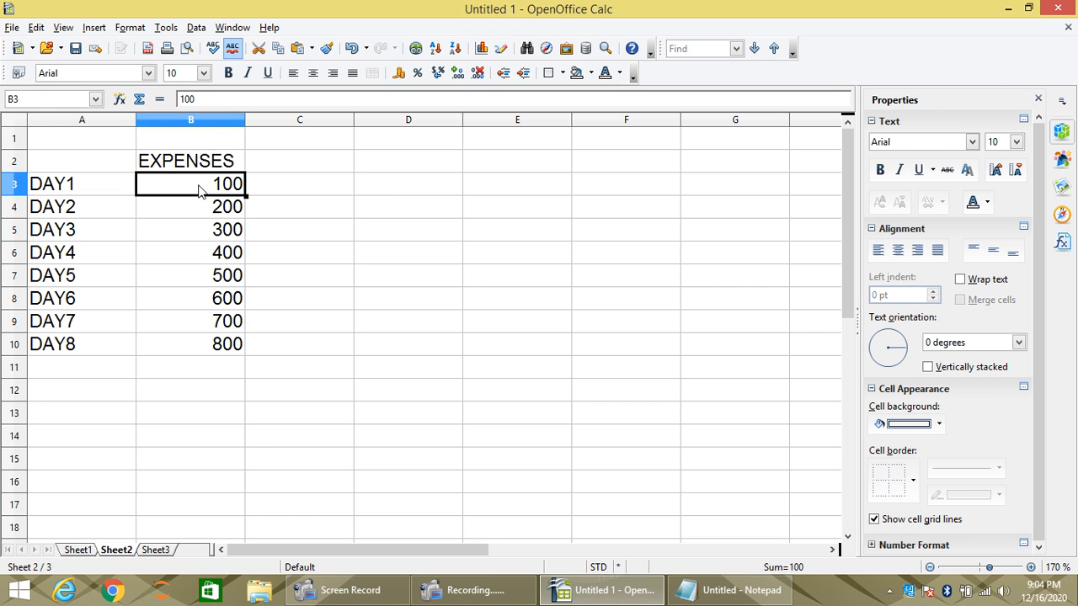
{"action": "type", "text": "200"}
{"action": "key", "text": "Return"}
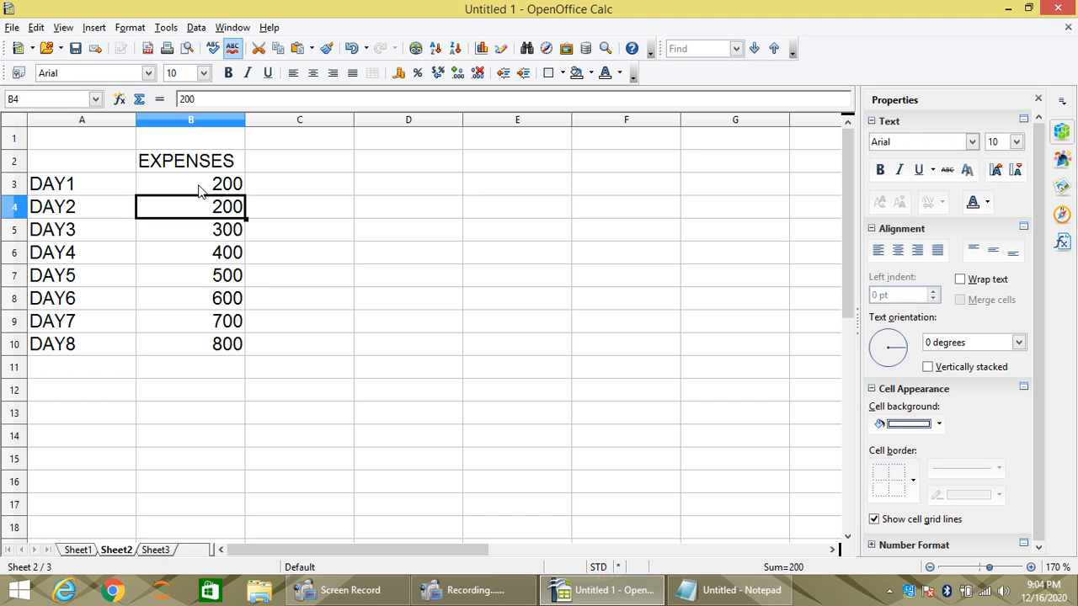
- On Sheet2, set DAY1 to 1100 and DAY2 to 1200, and fill the expense series down to 1800 for DAY8
{"action": "left_click", "coordinate": [200, 190]}
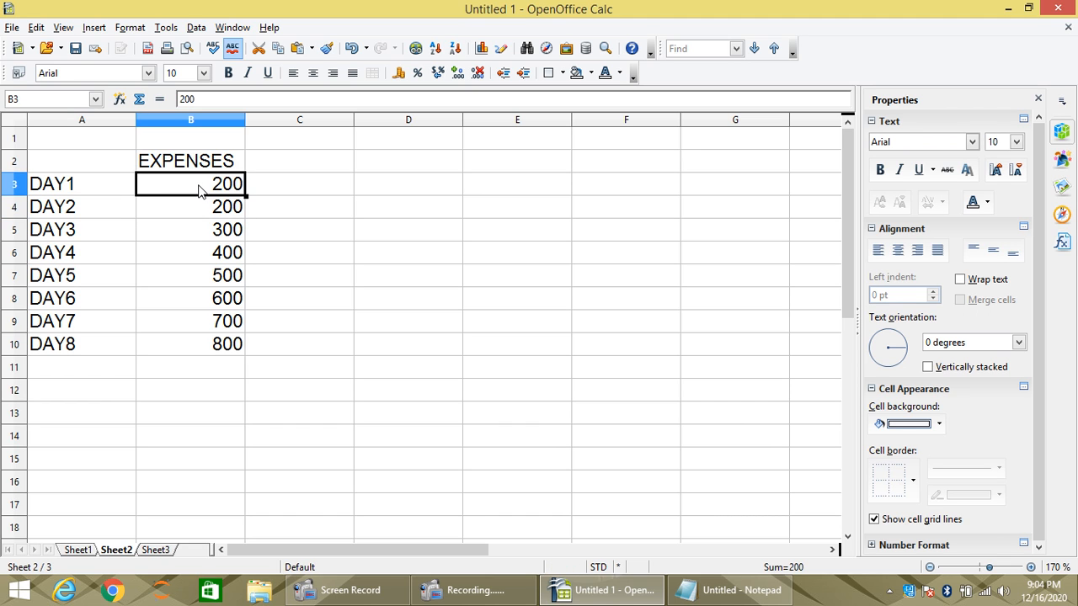
{"action": "type", "text": "1100"}
{"action": "key", "text": "Return"}
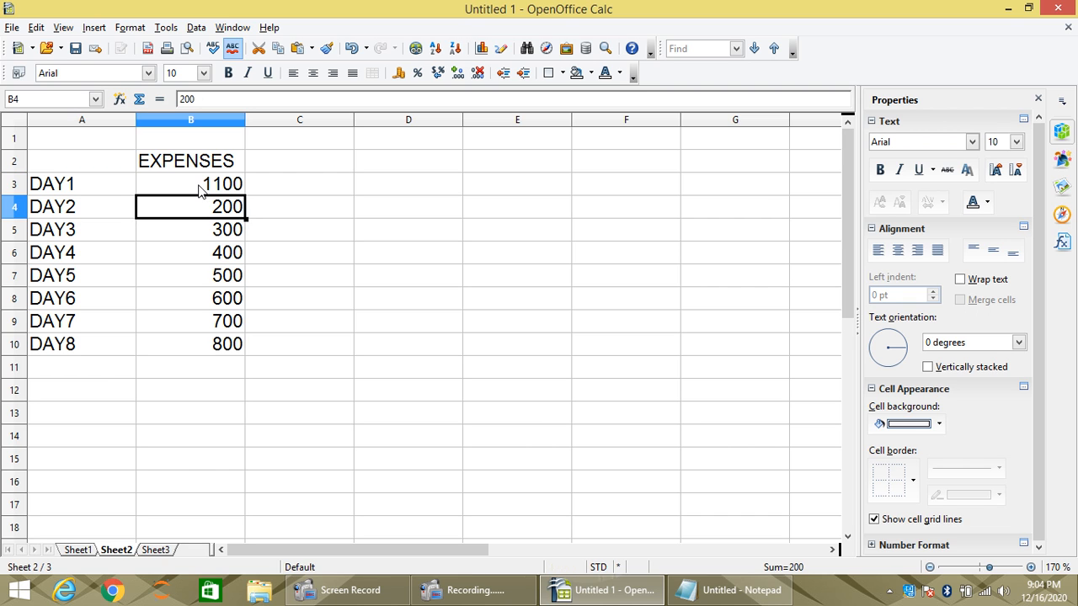
{"action": "type", "text": "1200"}
{"action": "key", "text": "Return"}
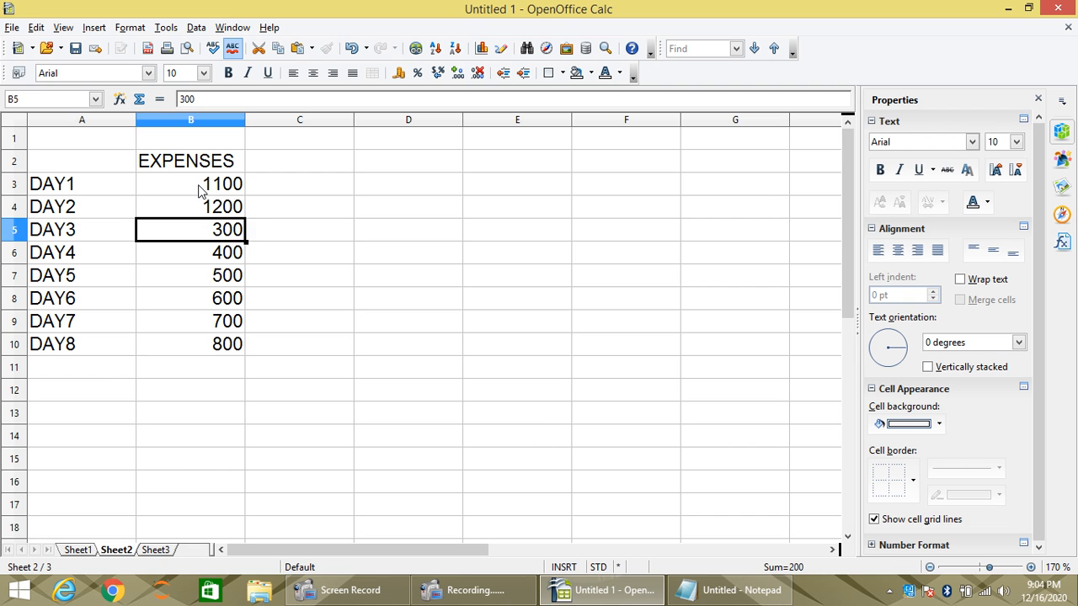
{"action": "left_click_drag", "start_coordinate": [199, 190], "coordinate": [245, 352]}
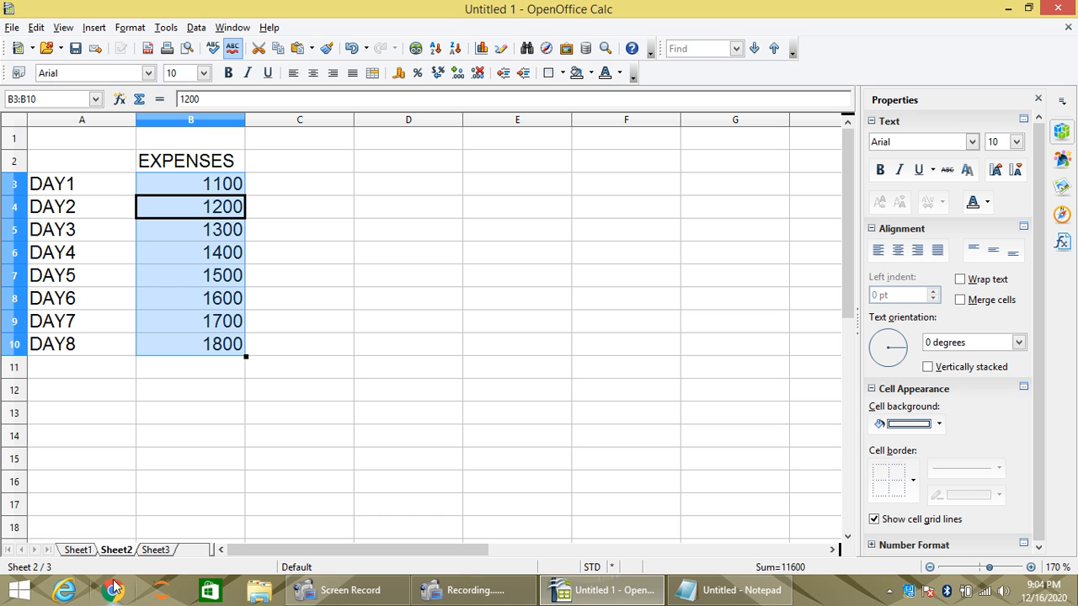
- Copy the table A2:B10 from Sheet2 and paste it into Sheet3 starting at cell A2
{"action": "left_click_drag", "start_coordinate": [80, 161], "coordinate": [200, 358]}
{"action": "key", "text": "ctrl+c"}
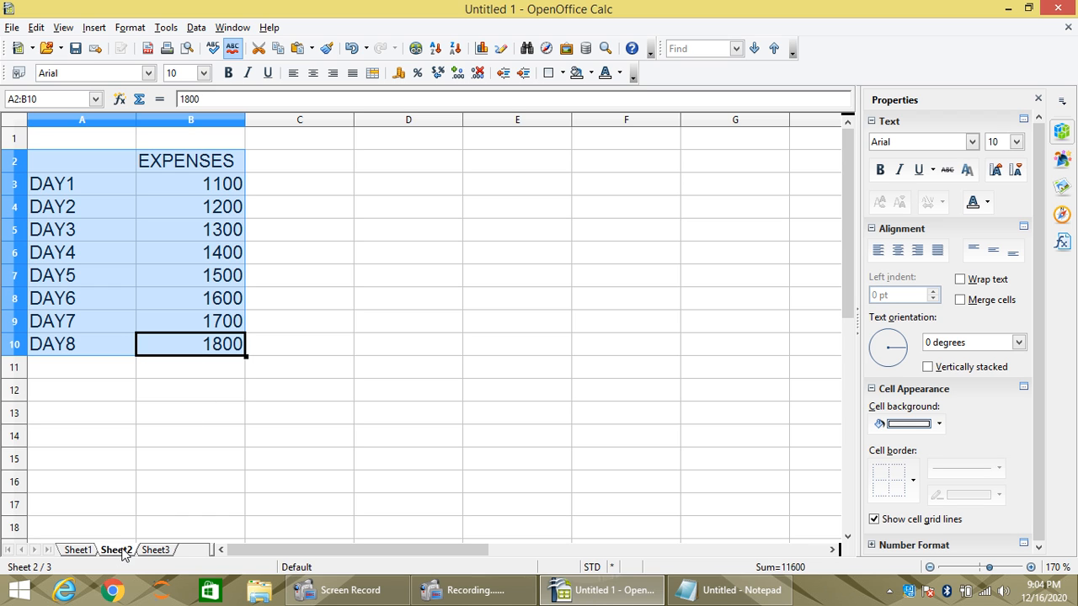
{"action": "left_click", "coordinate": [157, 550]}
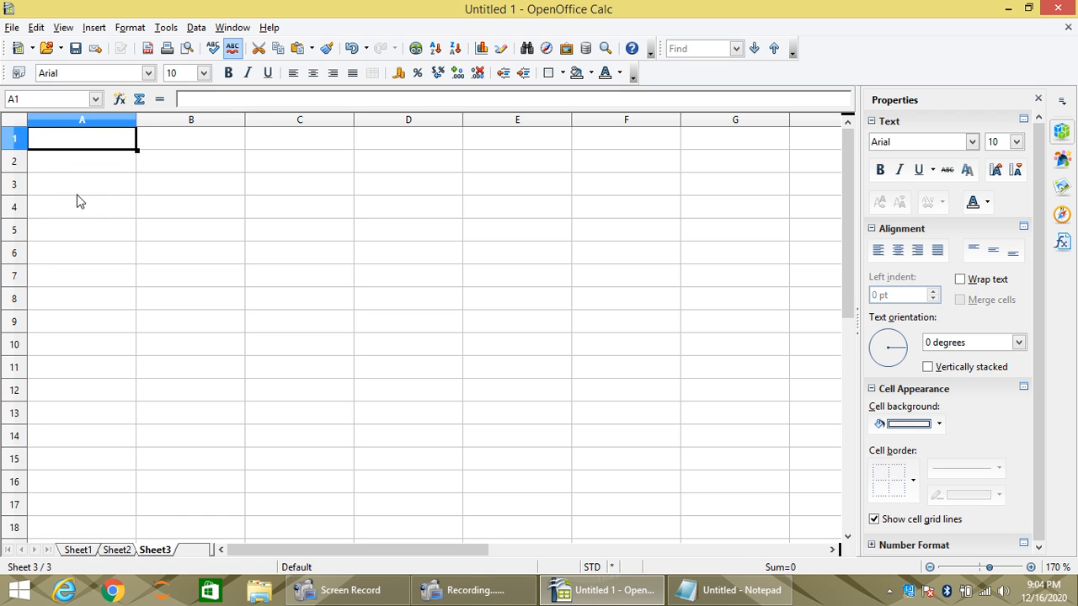
{"action": "left_click", "coordinate": [101, 163]}
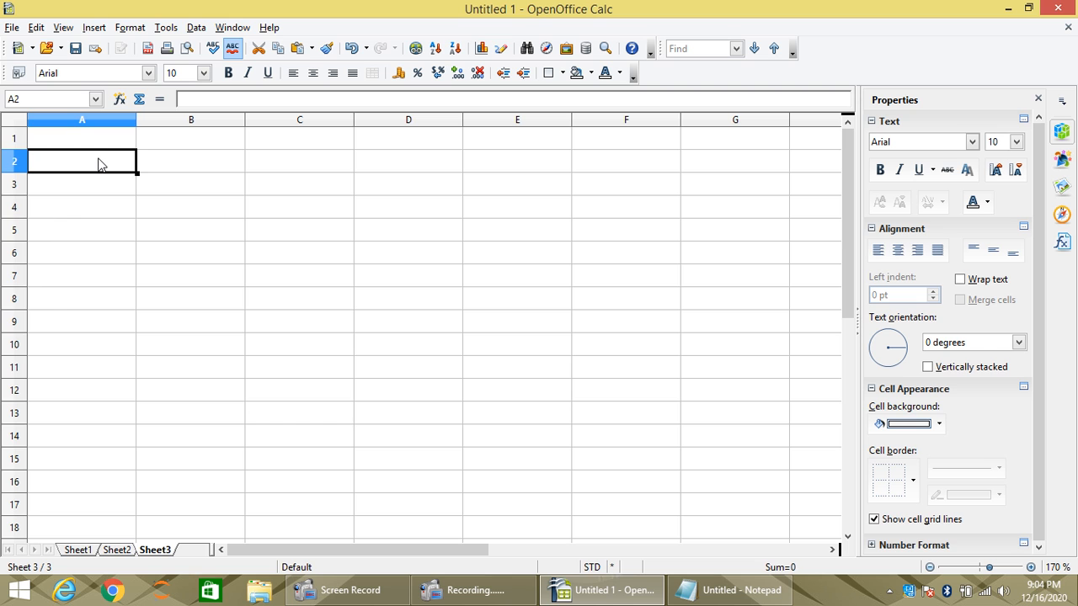
{"action": "key", "text": "ctrl+v"}
- On Sheet3, set DAY1 to 2100 and DAY2 to 2200, and fill the expense series down to 2800 for DAY8
{"action": "left_click", "coordinate": [210, 190]}
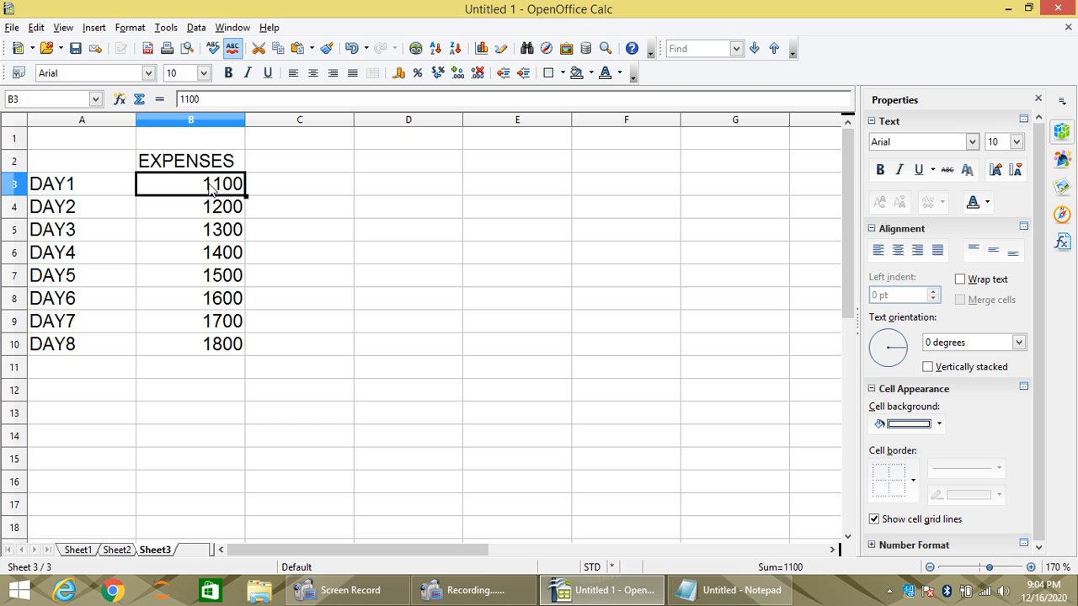
{"action": "type", "text": "2100"}
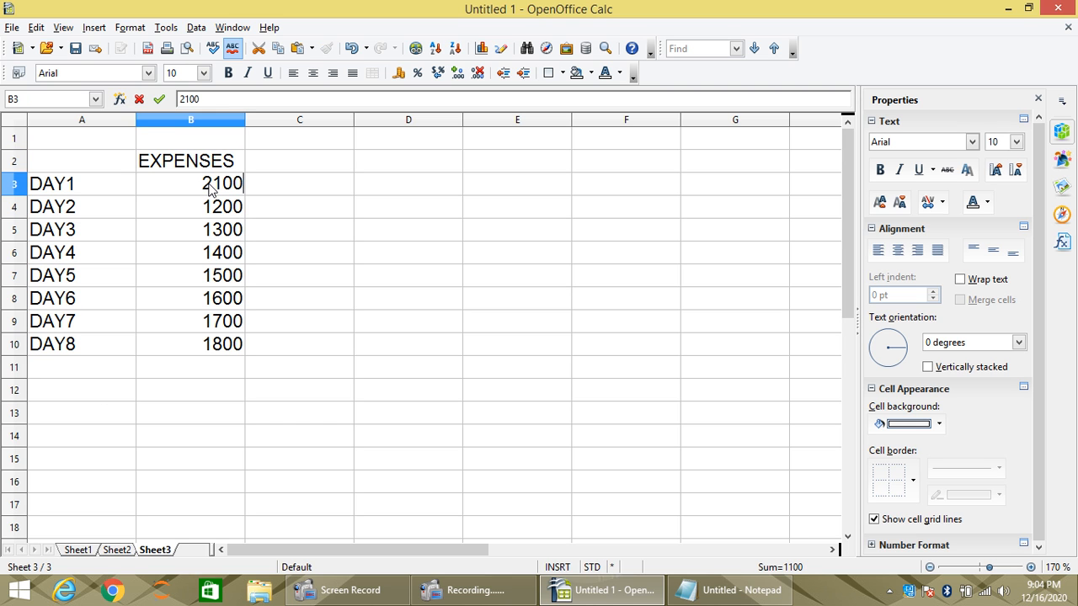
{"action": "key", "text": "Return"}
{"action": "type", "text": "220"}
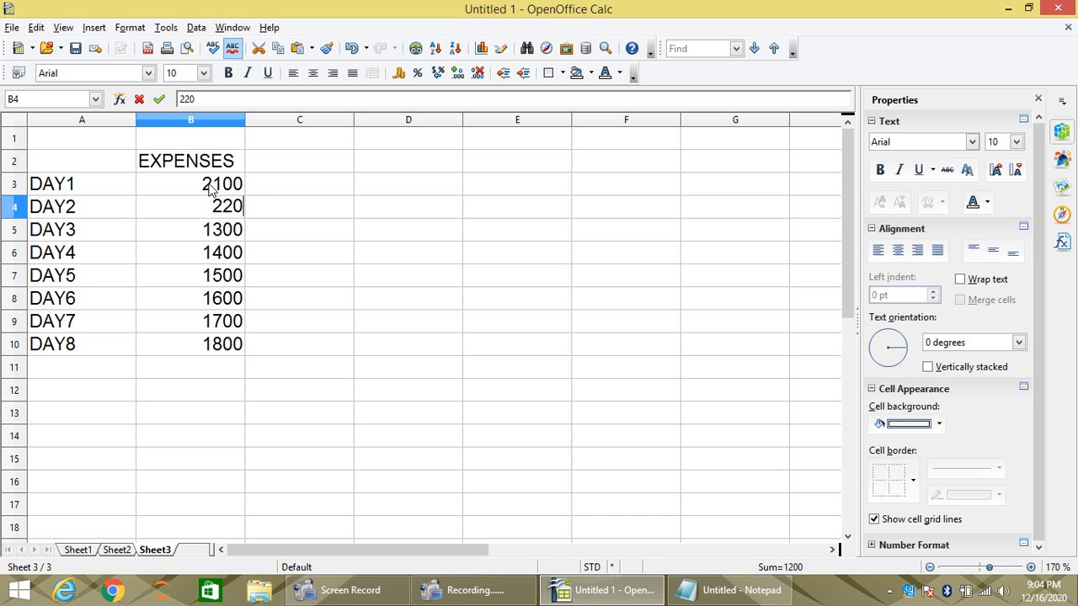
{"action": "type", "text": "0"}
{"action": "key", "text": "Return"}
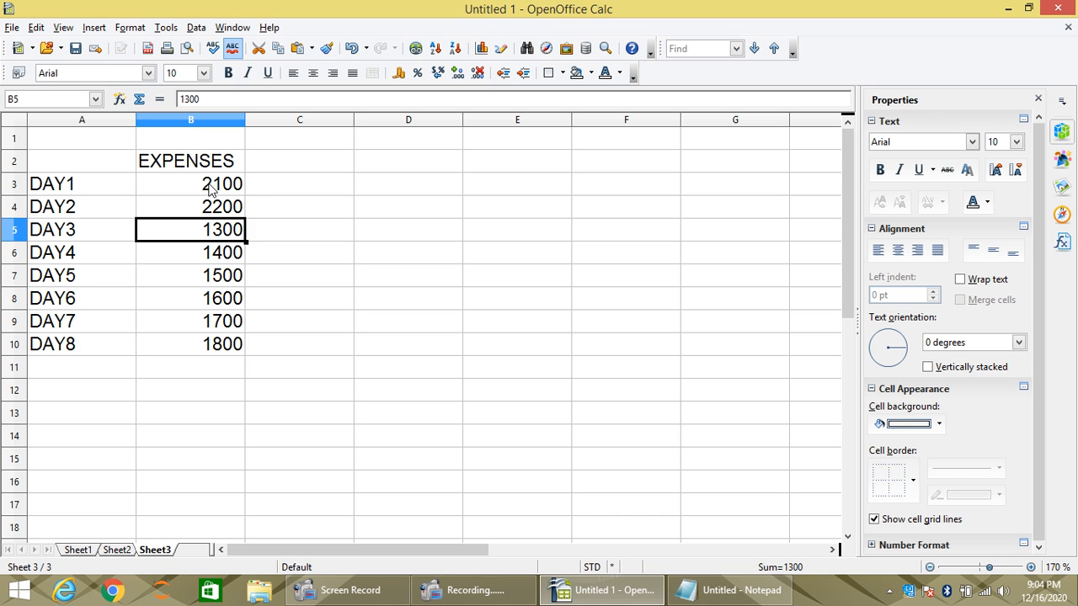
{"action": "left_click", "coordinate": [209, 187]}
{"action": "left_click_drag", "start_coordinate": [210, 189], "coordinate": [247, 353]}
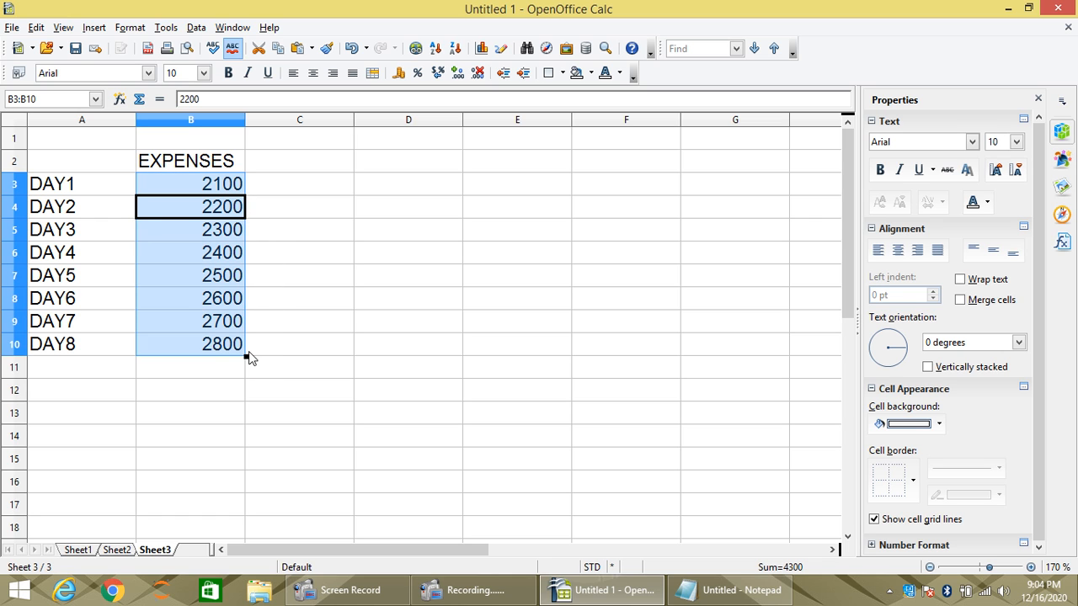
{"action": "left_click", "coordinate": [187, 229]}
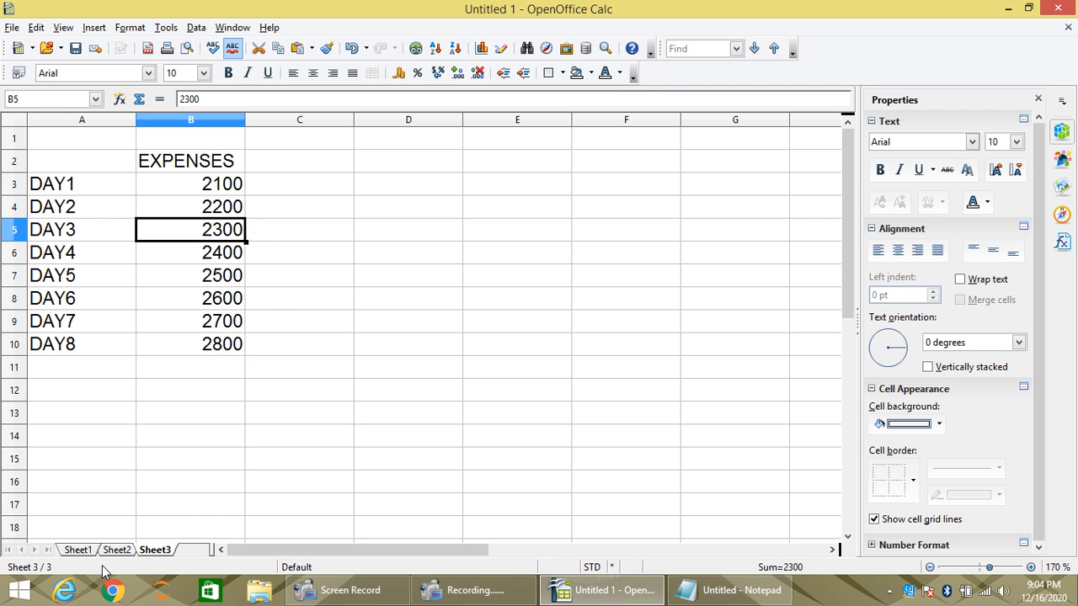
- Insert one new sheet after Sheet3 and return to Sheet1
{"action": "left_click", "coordinate": [77, 550]}
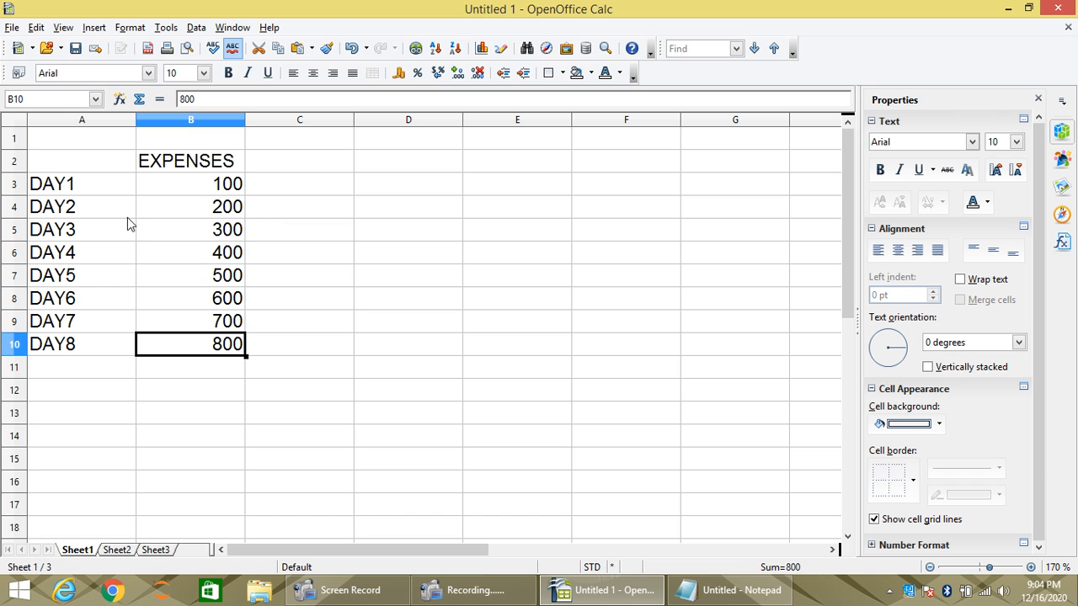
{"action": "left_click", "coordinate": [125, 549]}
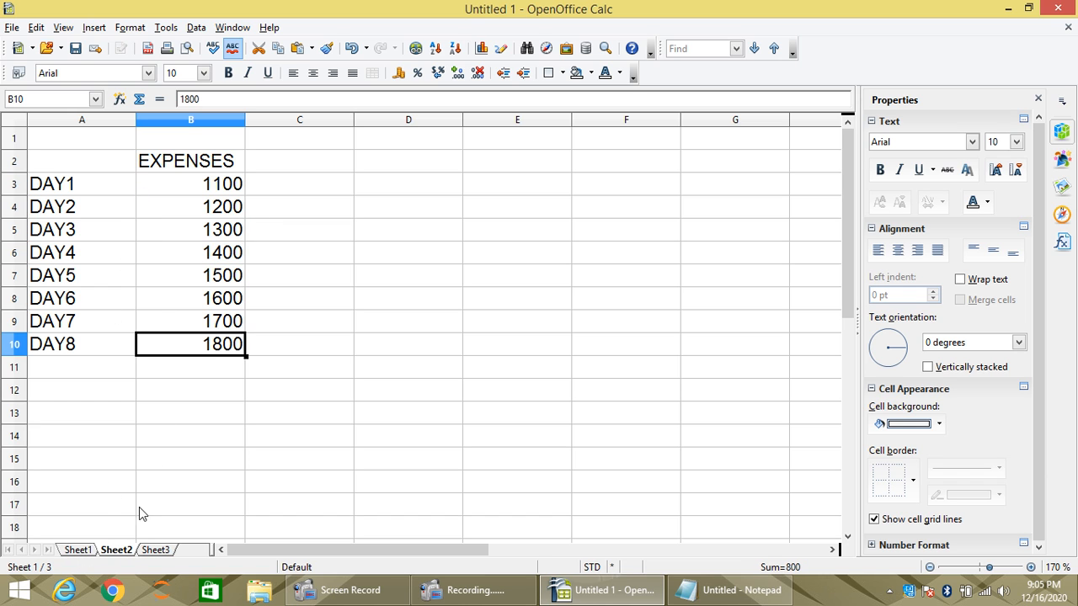
{"action": "left_click", "coordinate": [155, 549]}
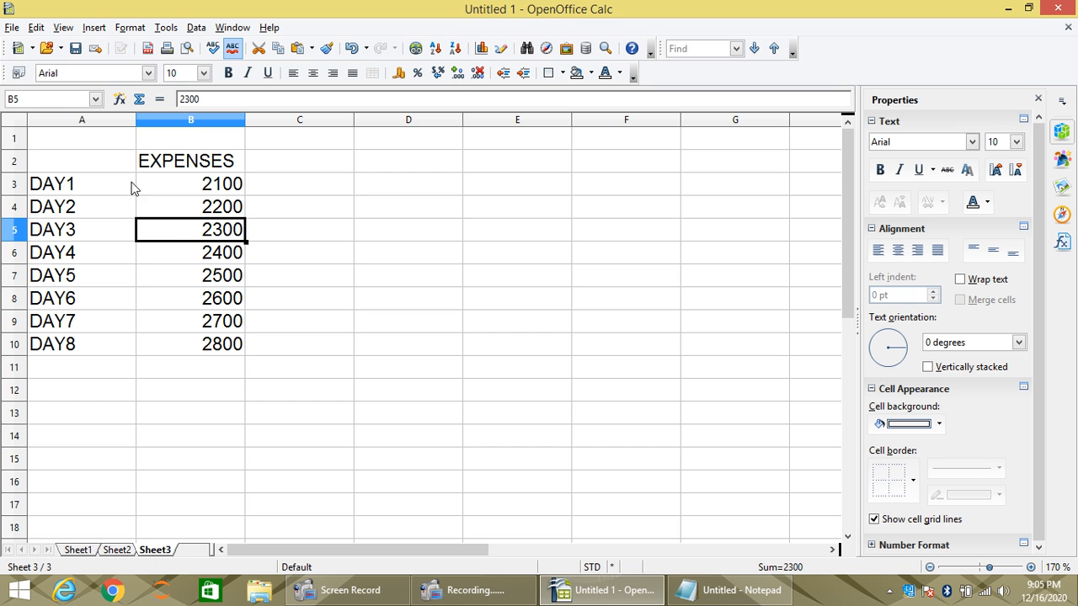
{"action": "double_click", "coordinate": [190, 551]}
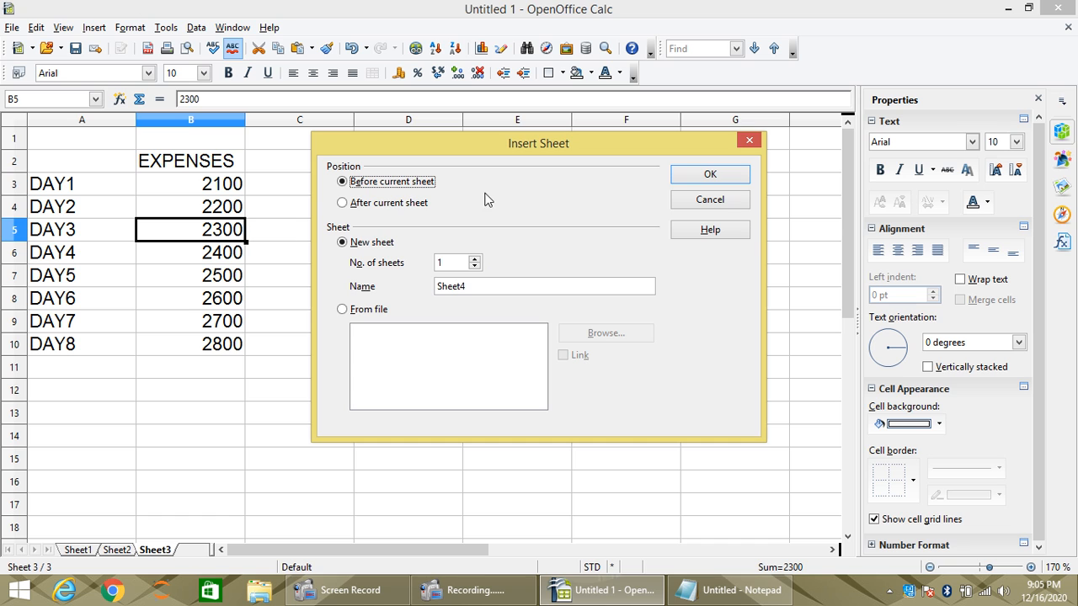
{"action": "left_click", "coordinate": [392, 203]}
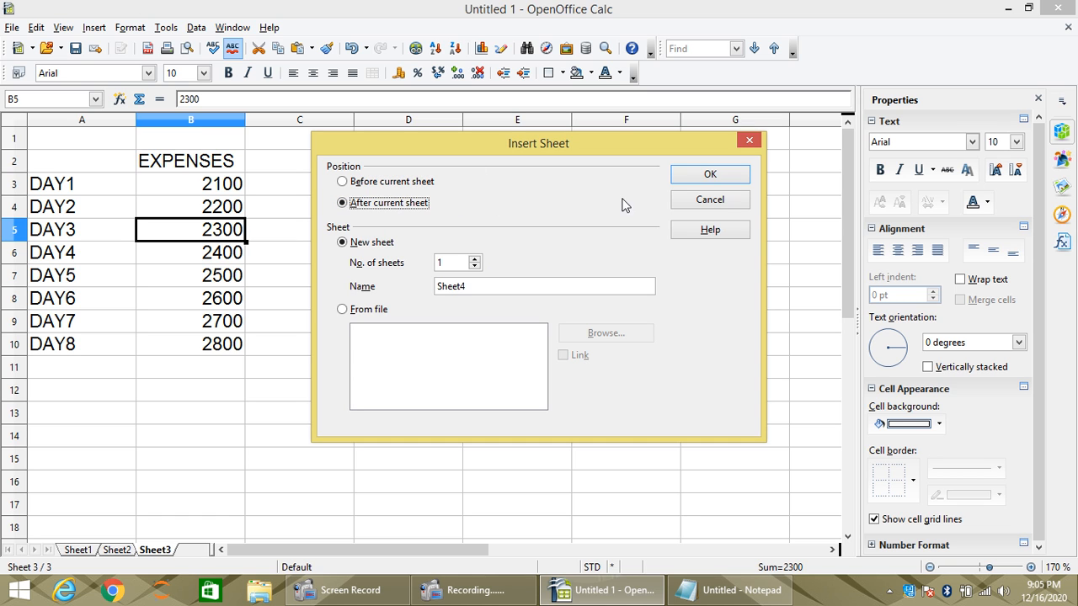
{"action": "left_click", "coordinate": [692, 174]}
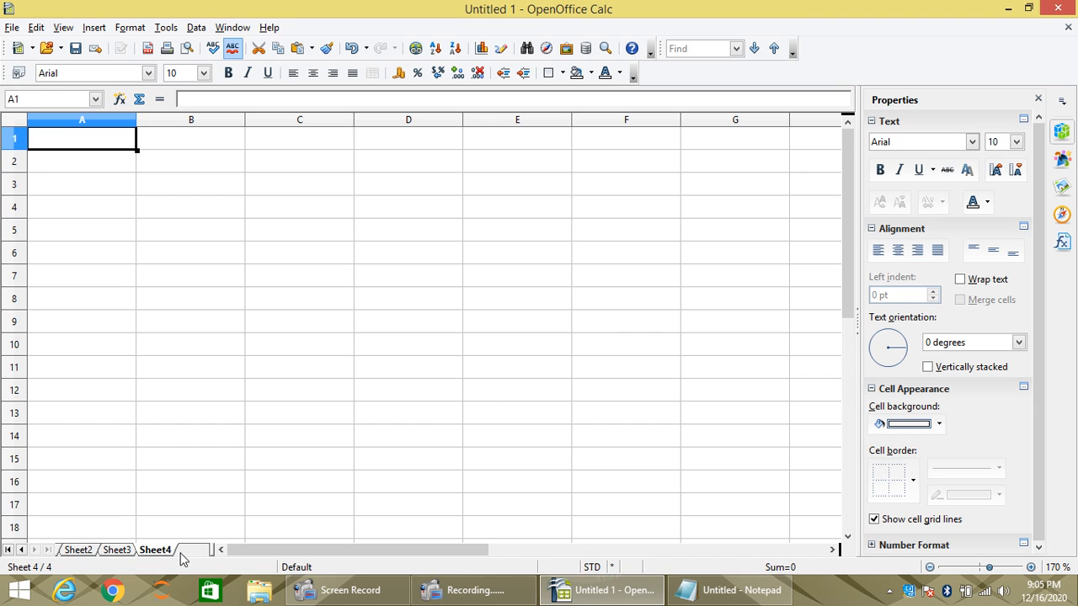
{"action": "left_click", "coordinate": [61, 555]}
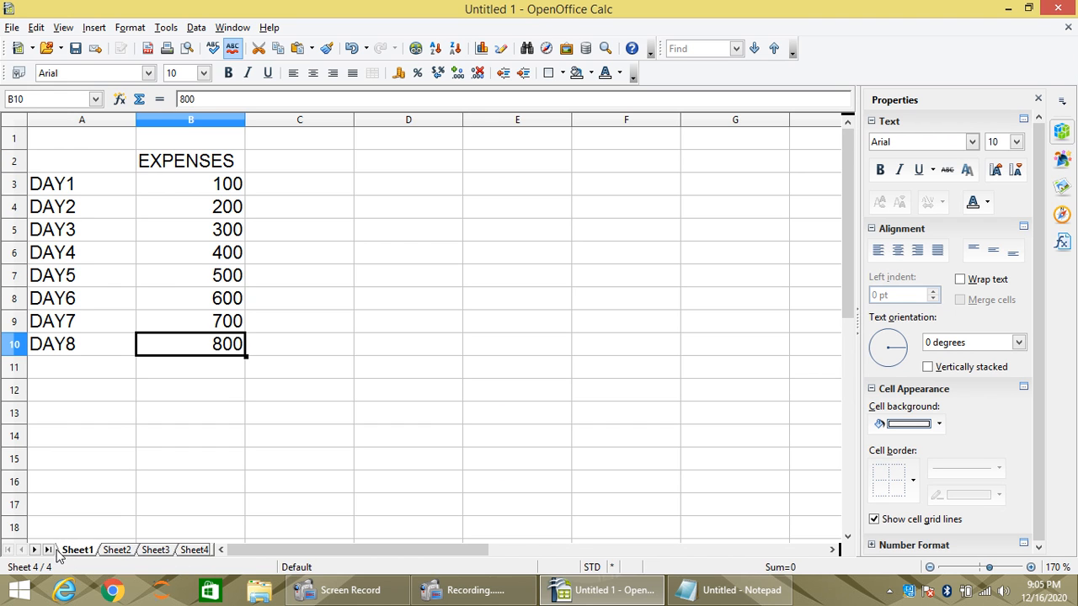
- Look through the expense tables on Sheet2 and Sheet3, and go to cell B2 on Sheet4
{"action": "left_click", "coordinate": [122, 554]}
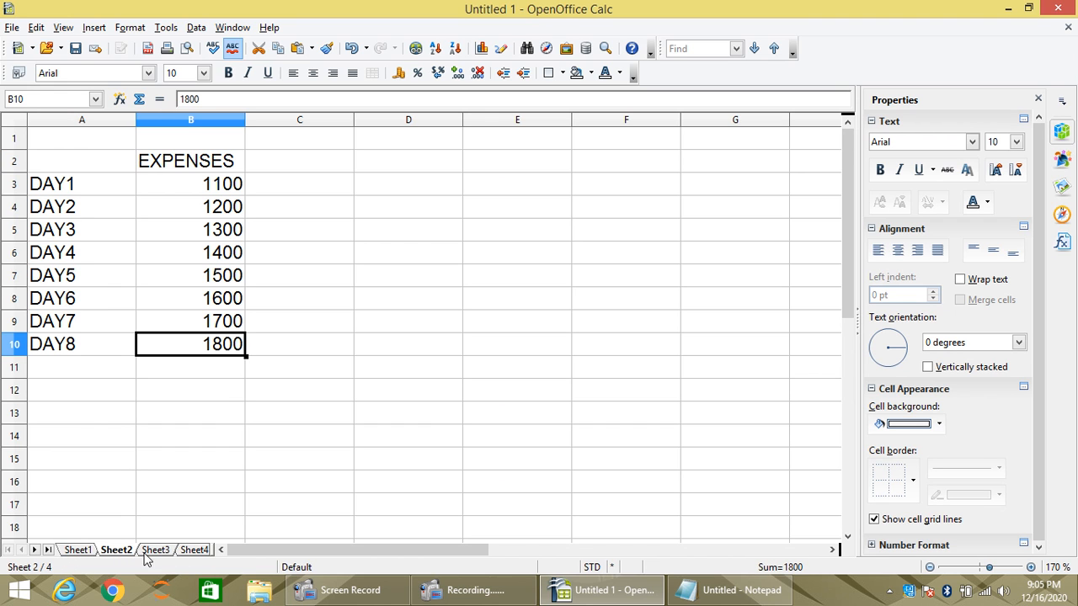
{"action": "left_click", "coordinate": [157, 551]}
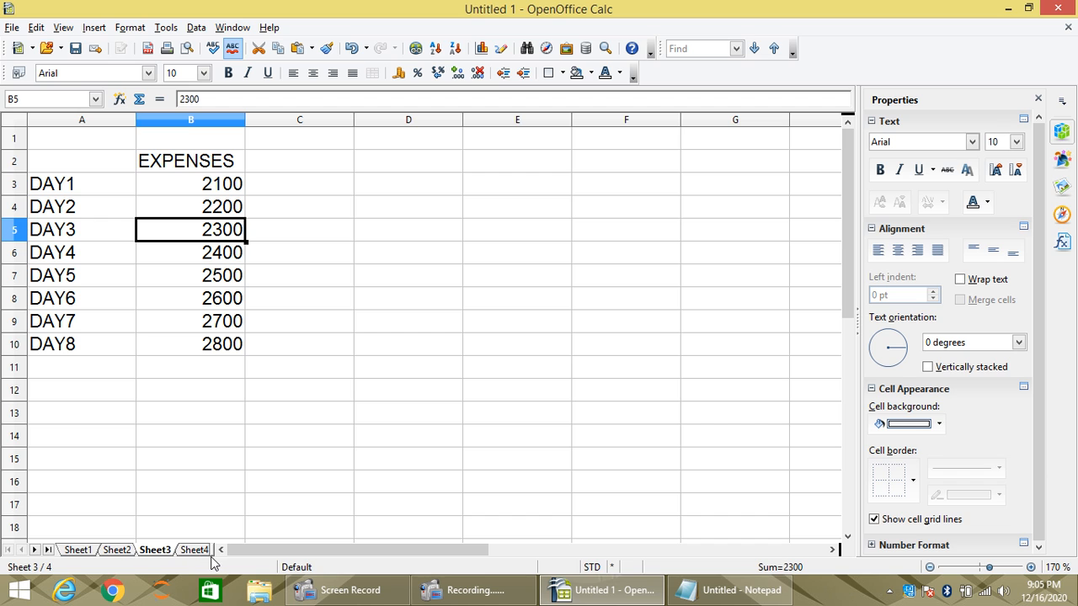
{"action": "left_click", "coordinate": [195, 551]}
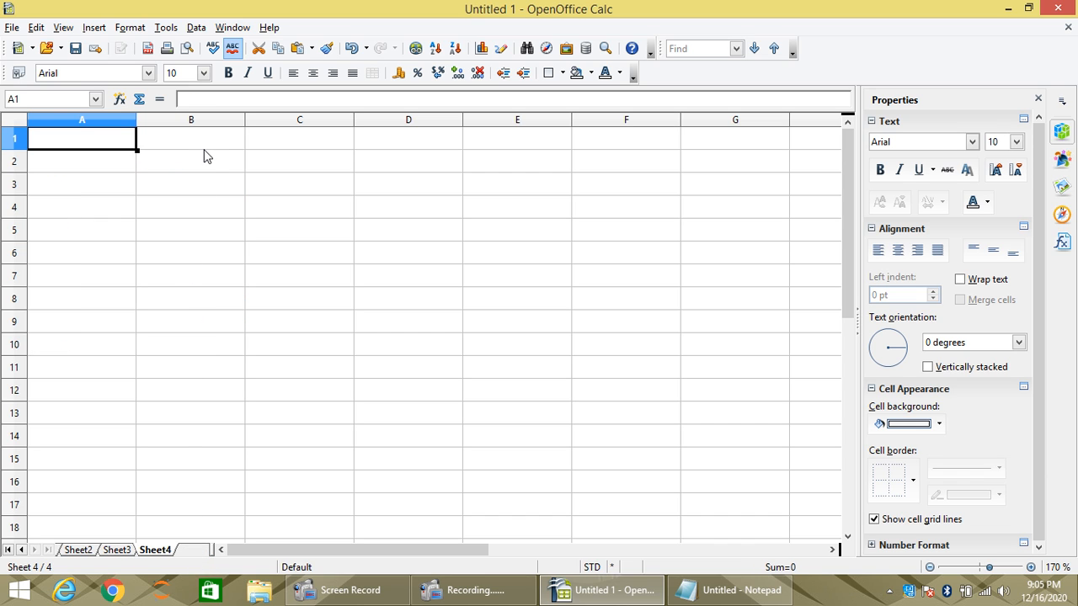
{"action": "left_click", "coordinate": [187, 167]}
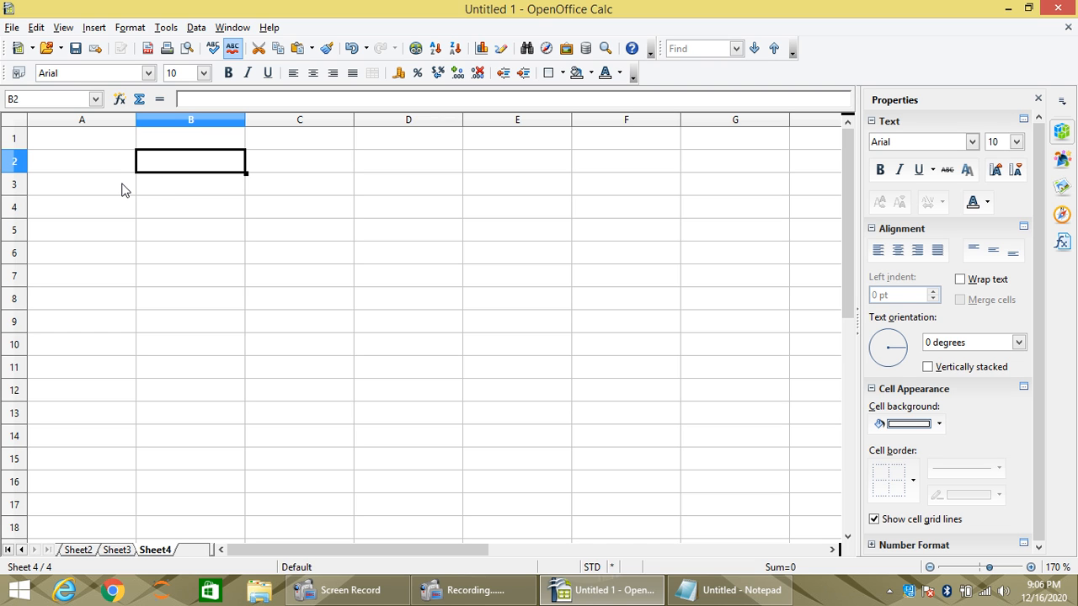
- Copy the labels DAY1 to DAY8 (A3:A10) from Sheet3 and paste them into Sheet4 starting at cell A2
{"action": "left_click", "coordinate": [115, 542]}
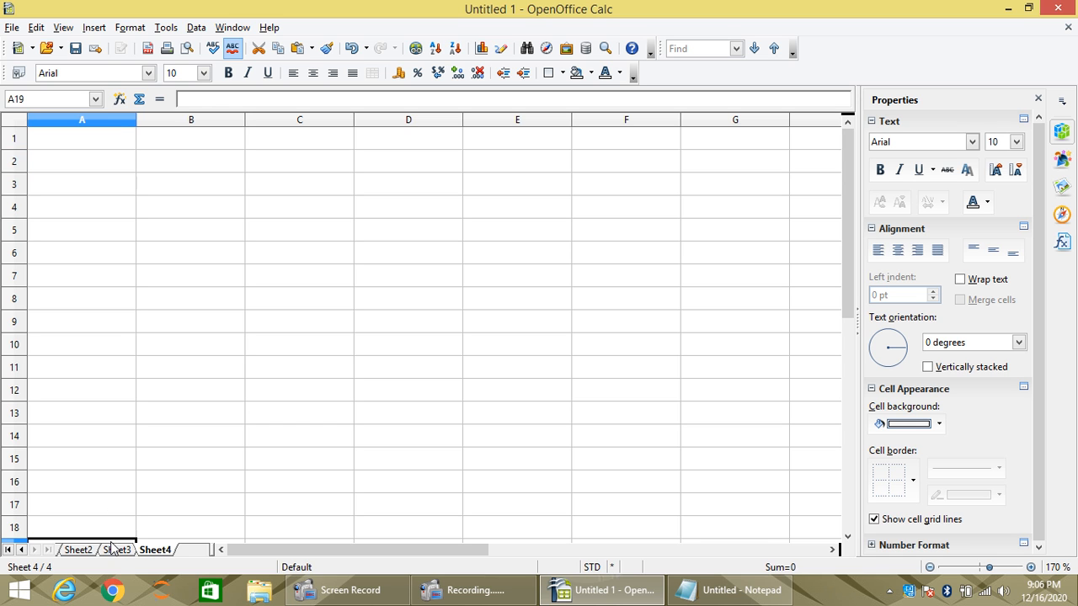
{"action": "left_click", "coordinate": [118, 550]}
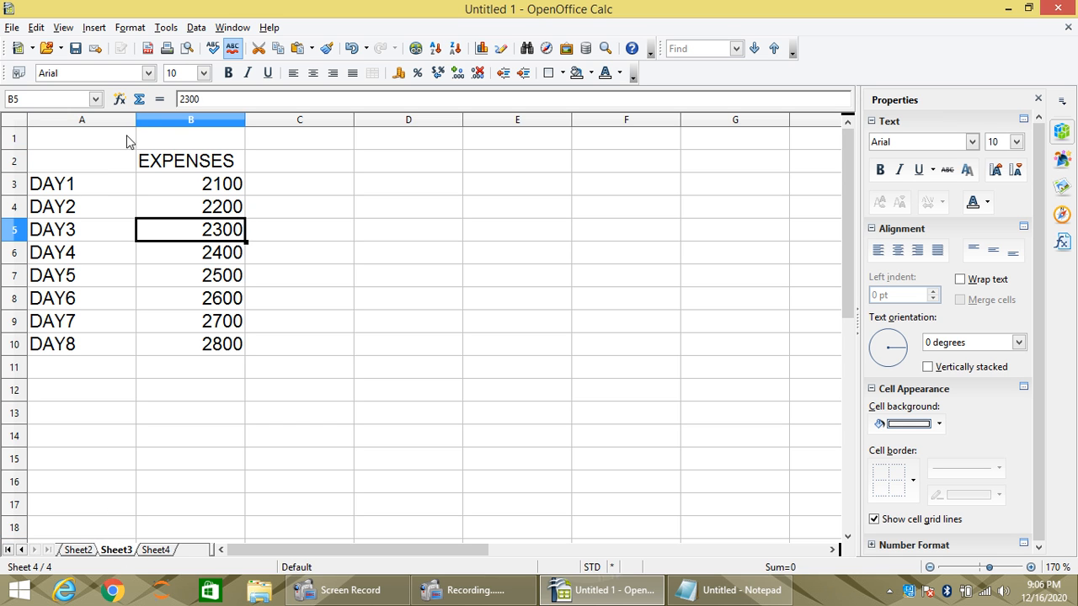
{"action": "left_click_drag", "start_coordinate": [99, 195], "coordinate": [90, 341]}
{"action": "key", "text": "ctrl+c"}
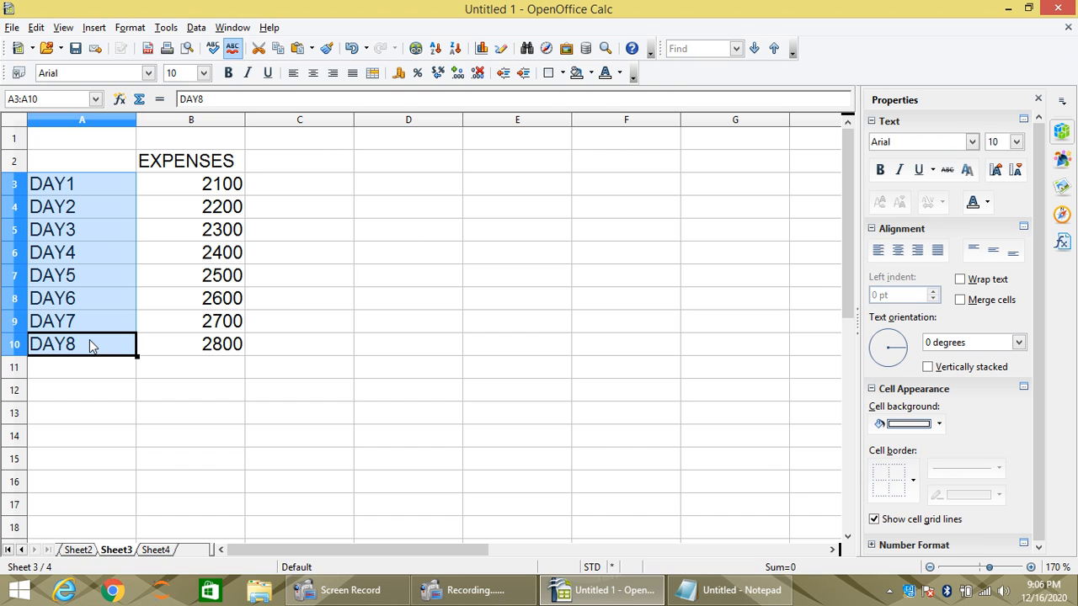
{"action": "left_click", "coordinate": [156, 549]}
{"action": "left_click", "coordinate": [120, 169]}
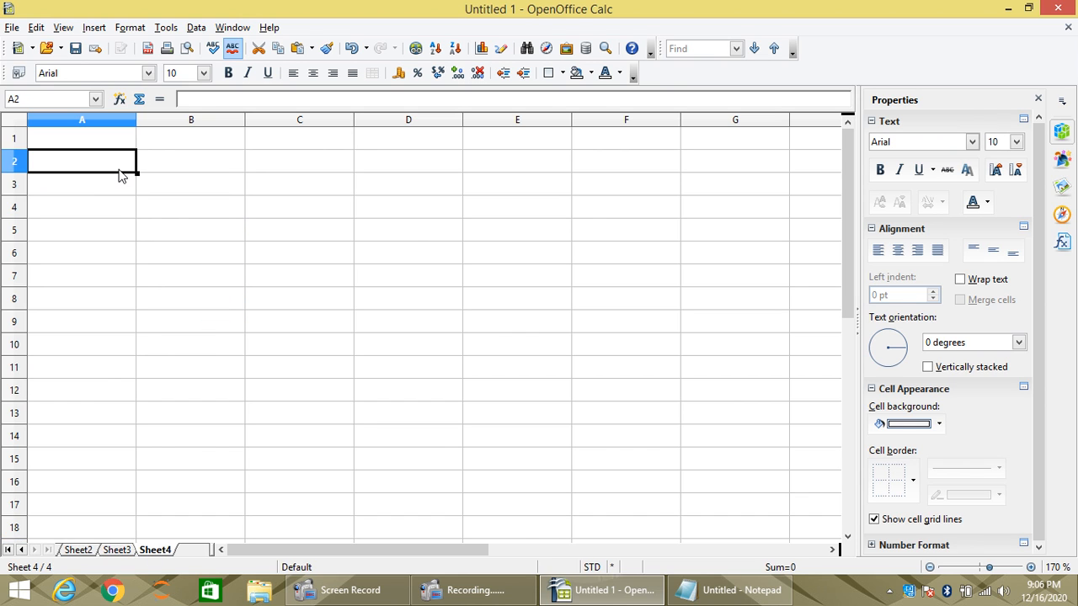
{"action": "key", "text": "ctrl+v"}
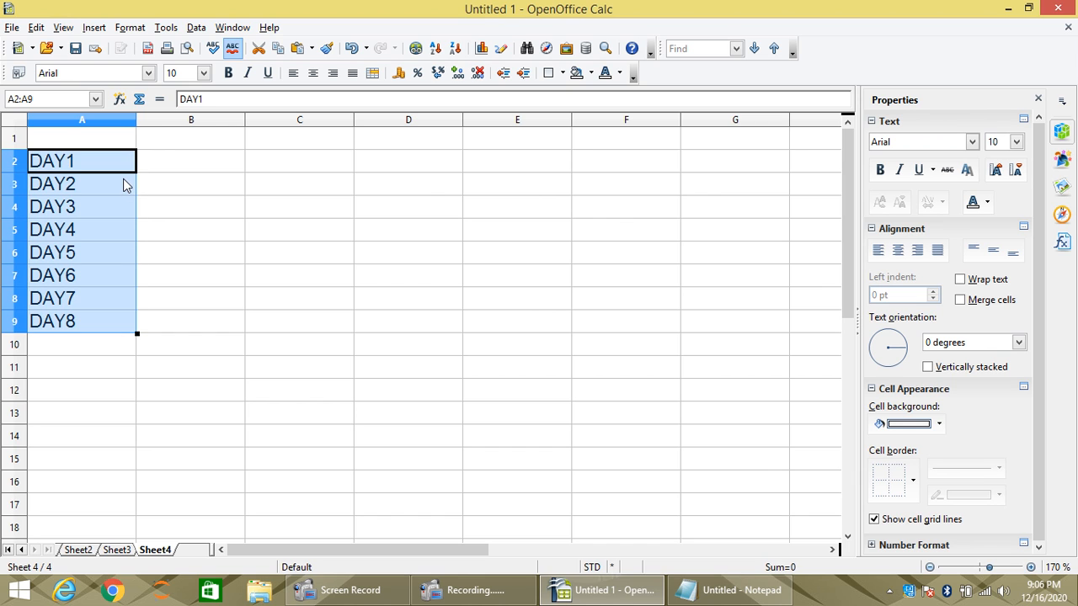
- Start a data consolidation from cell B2 of Sheet4, keeping Sum as the function
{"action": "left_click", "coordinate": [163, 169]}
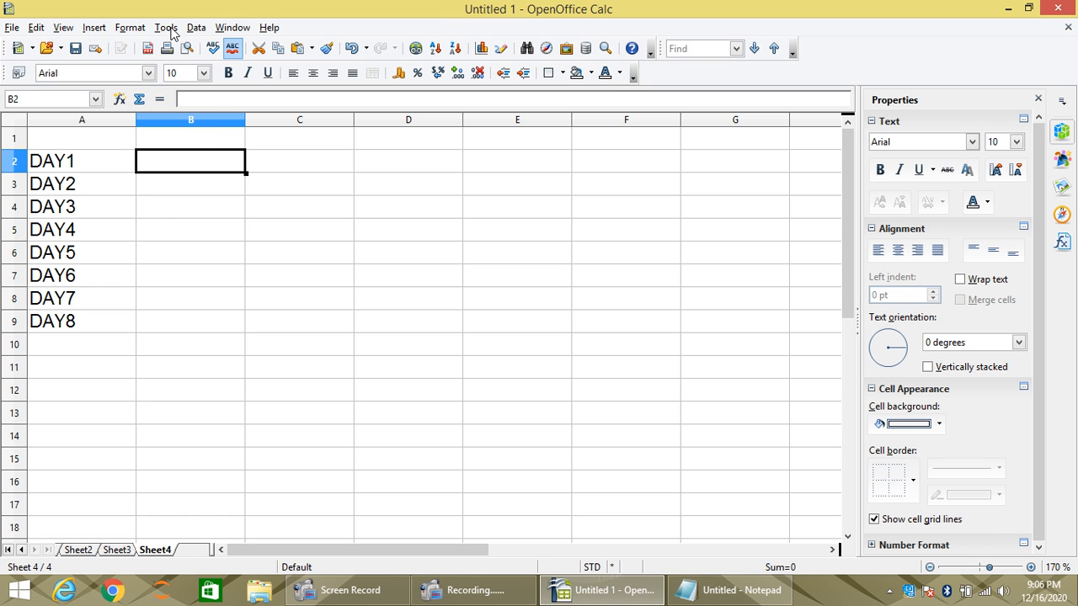
{"action": "left_click", "coordinate": [169, 29]}
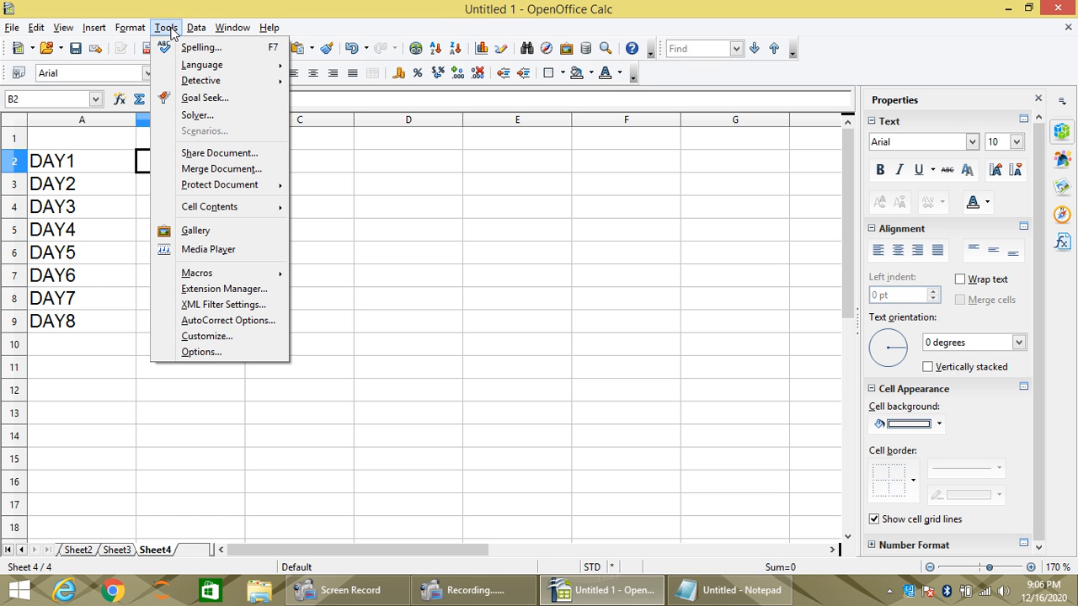
{"action": "mouse_move", "coordinate": [199, 31]}
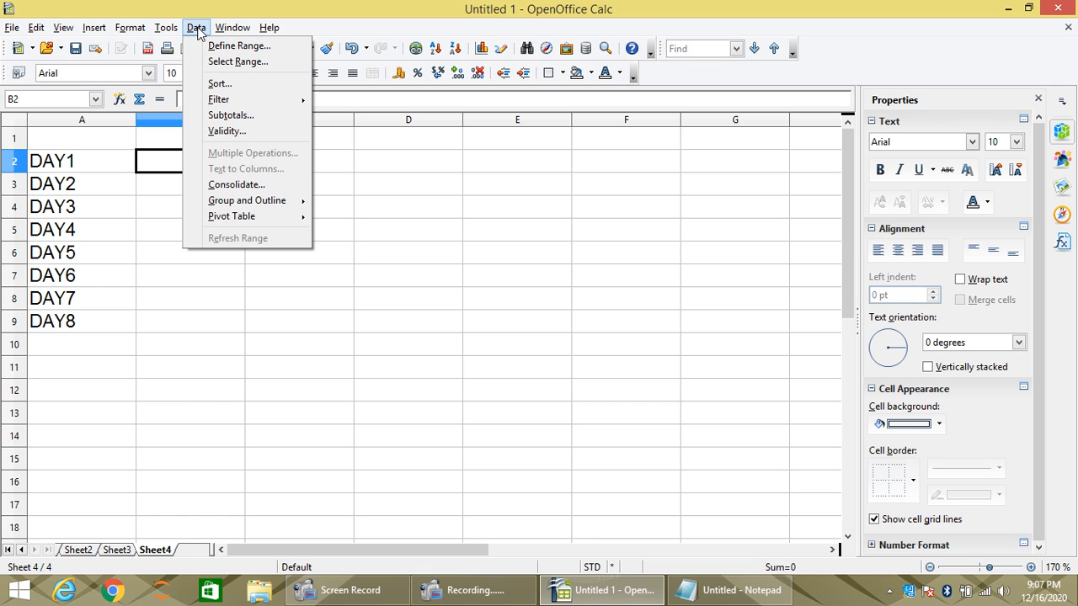
{"action": "left_click", "coordinate": [236, 185]}
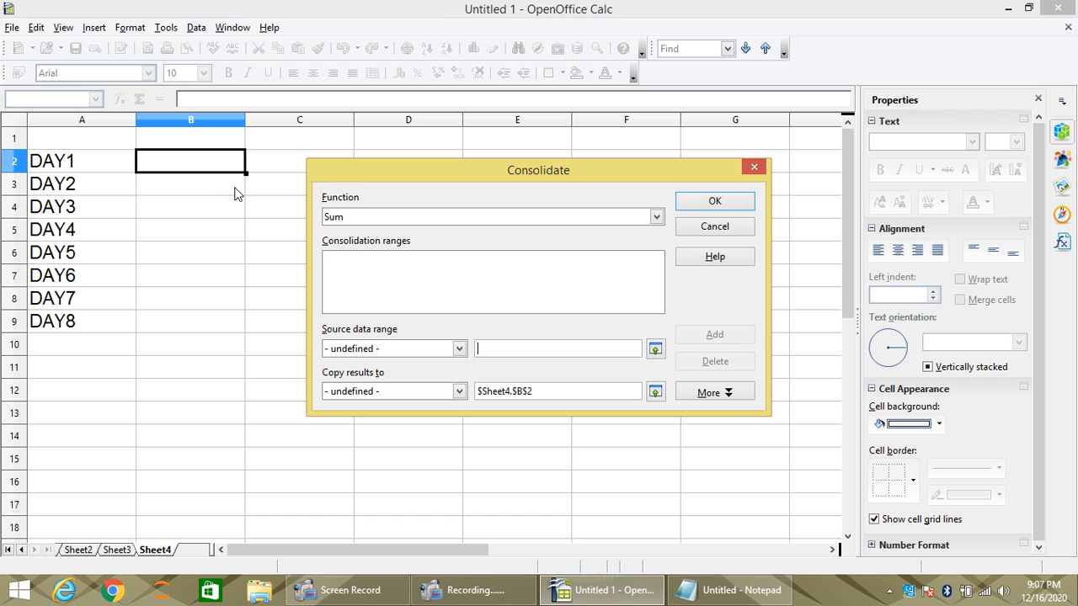
{"action": "left_click", "coordinate": [362, 221]}
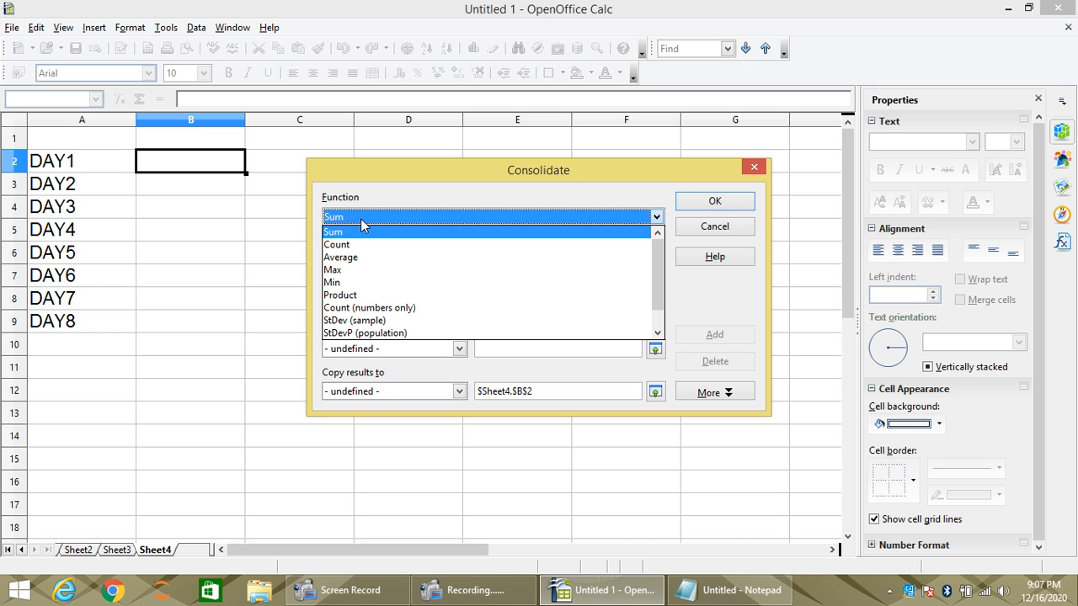
{"action": "left_click", "coordinate": [360, 218]}
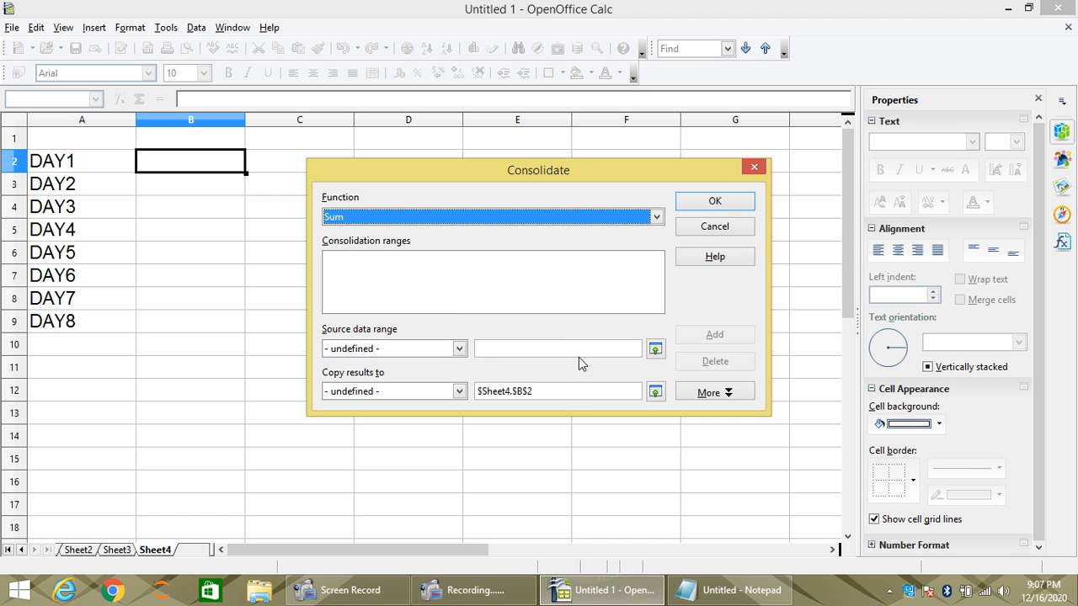
- Add the Sheet1 expenses B3:B10 as the first consolidation range
{"action": "left_click", "coordinate": [655, 350]}
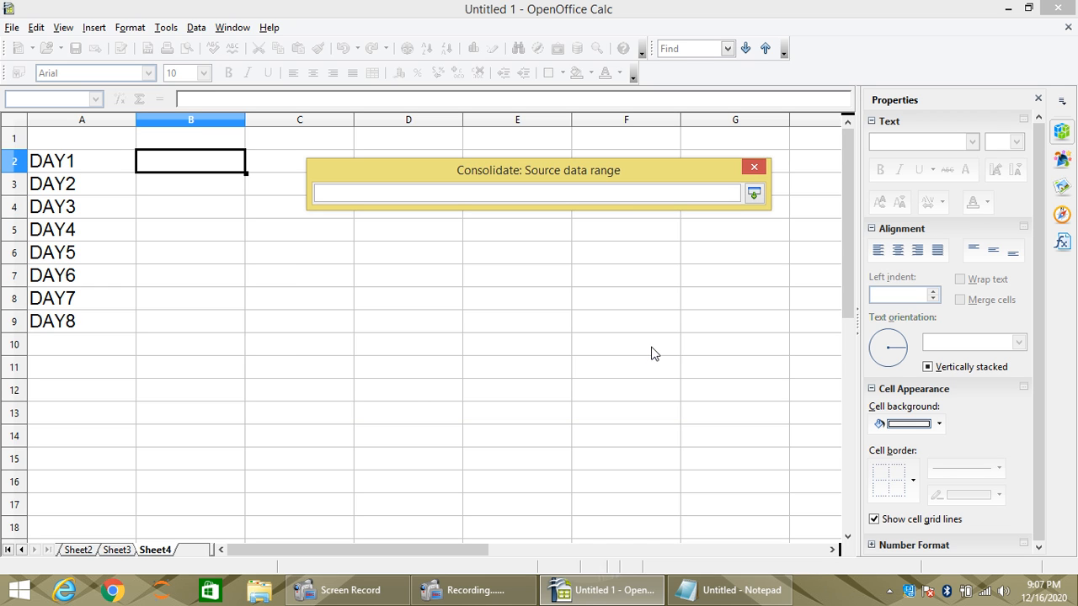
{"action": "left_click", "coordinate": [61, 552]}
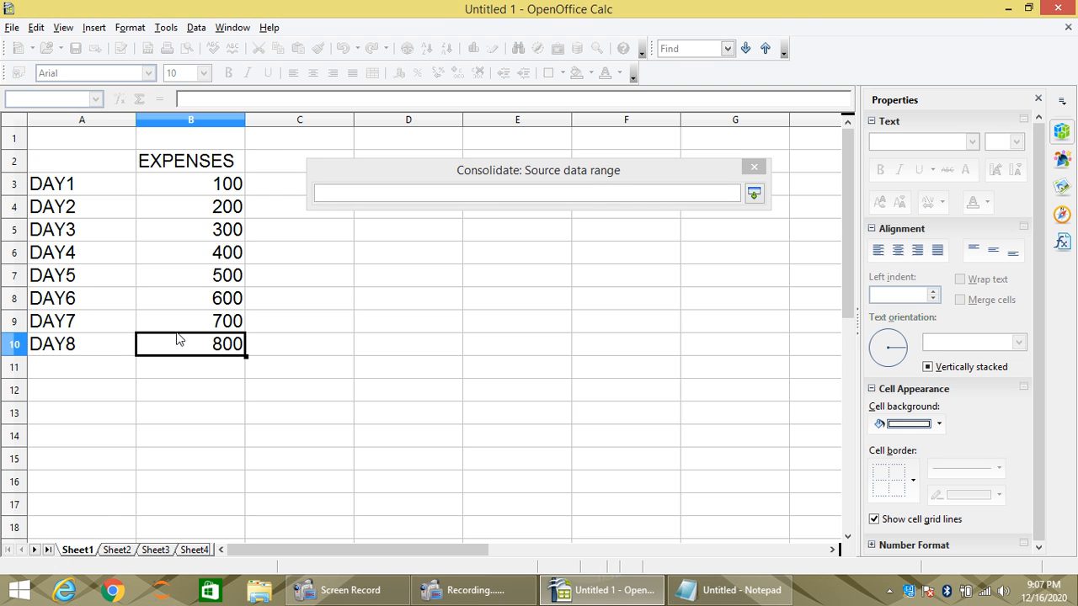
{"action": "left_click_drag", "start_coordinate": [202, 185], "coordinate": [218, 346]}
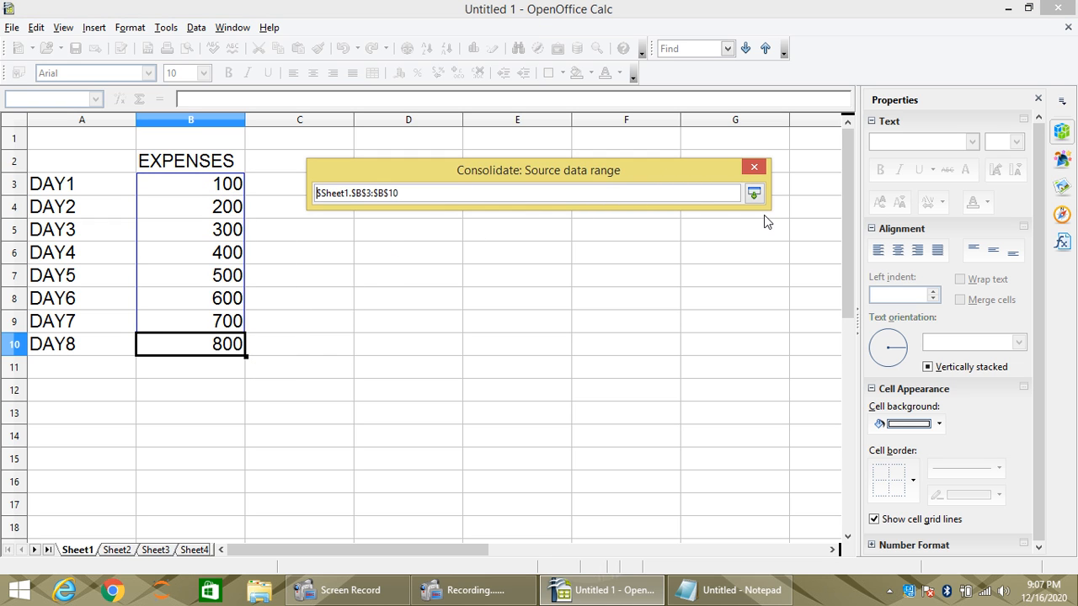
{"action": "left_click", "coordinate": [754, 194]}
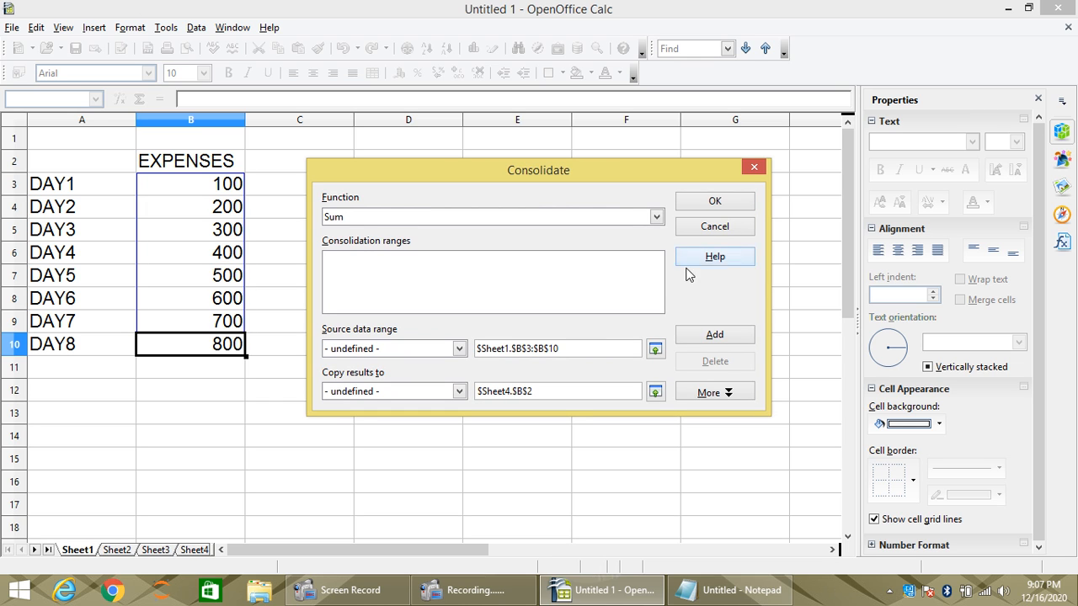
{"action": "left_click", "coordinate": [714, 337]}
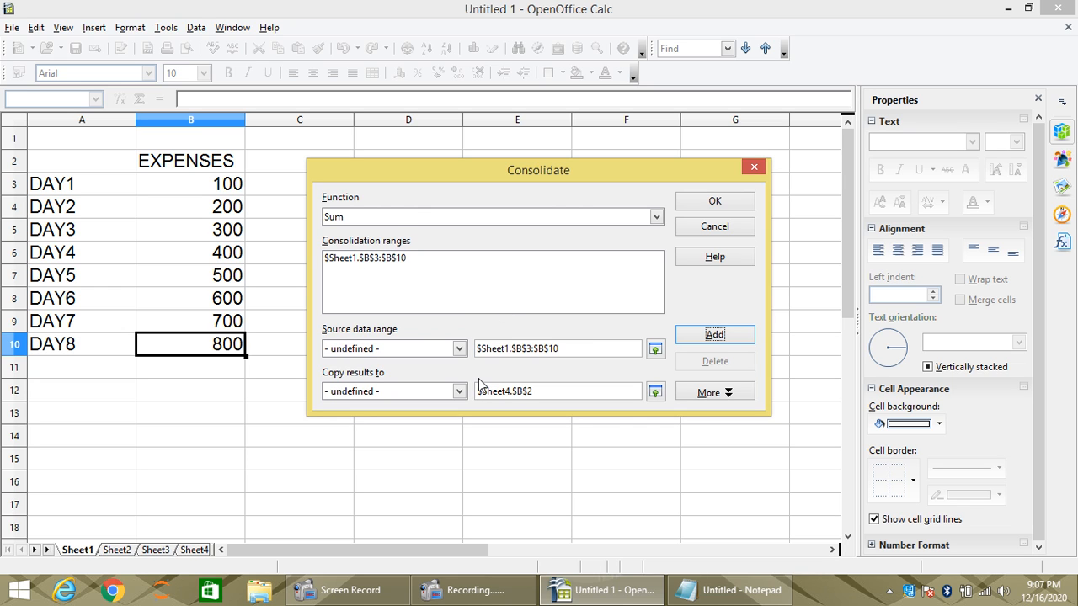
- Add the Sheet2 expenses B3:B10 to the consolidation ranges
{"action": "left_click", "coordinate": [653, 354]}
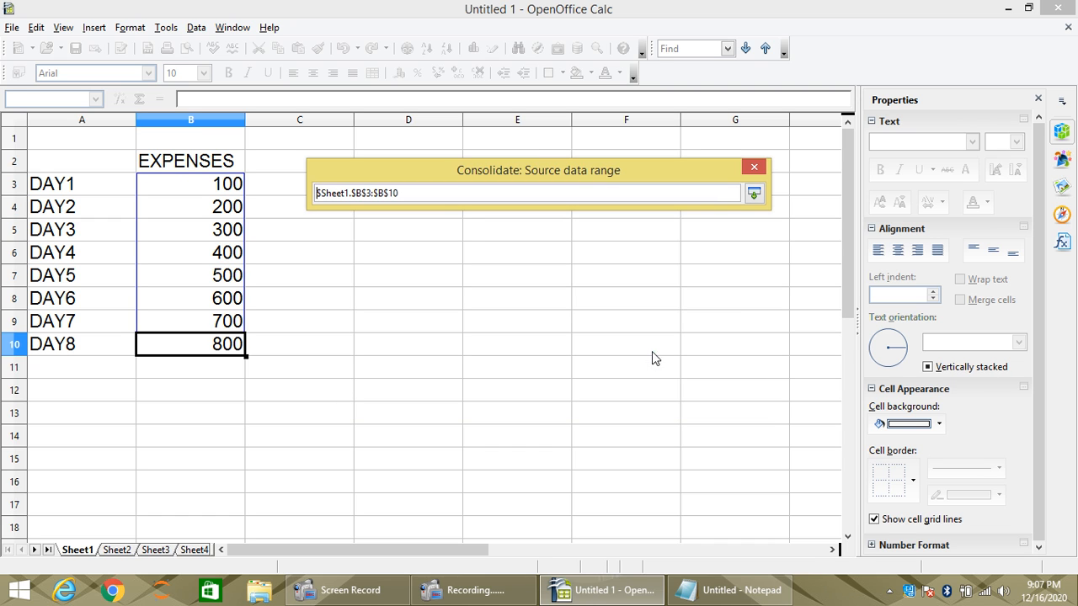
{"action": "left_click", "coordinate": [126, 550]}
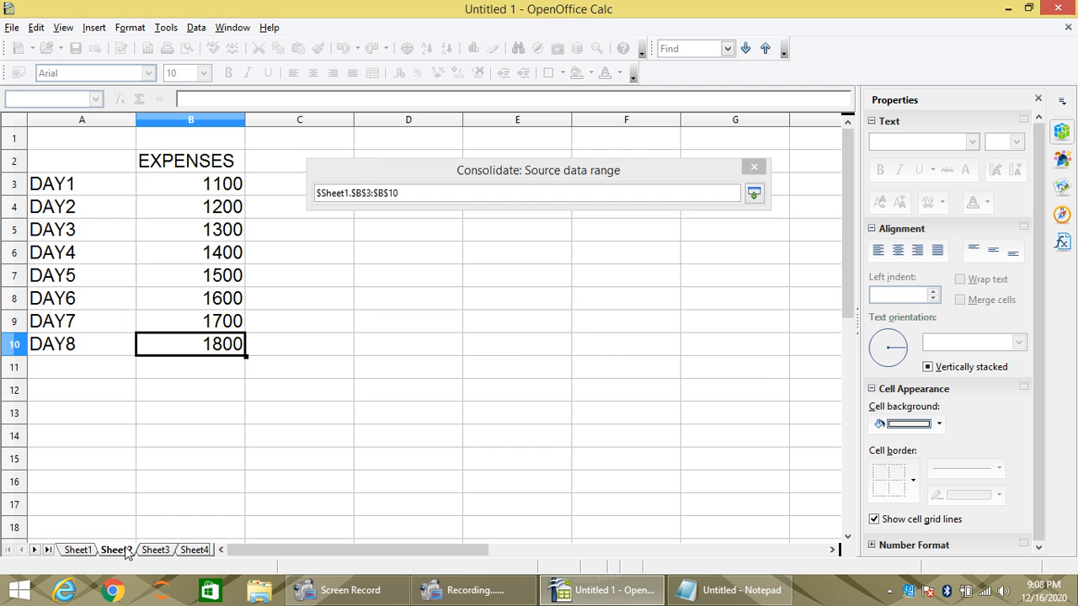
{"action": "left_click_drag", "start_coordinate": [198, 179], "coordinate": [202, 340]}
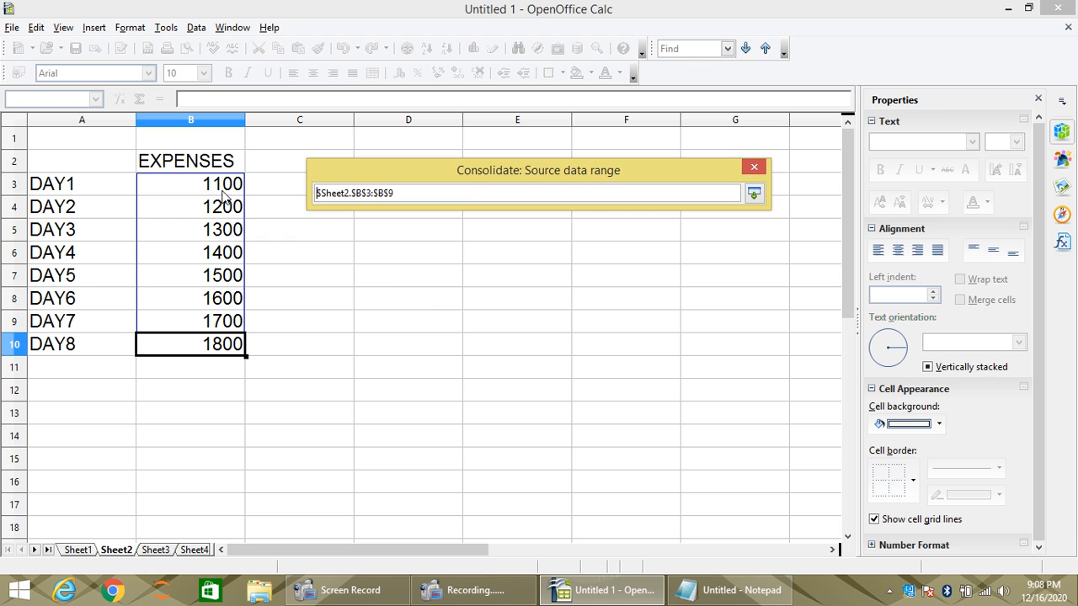
{"action": "left_click_drag", "start_coordinate": [217, 187], "coordinate": [224, 352]}
{"action": "left_click", "coordinate": [754, 195]}
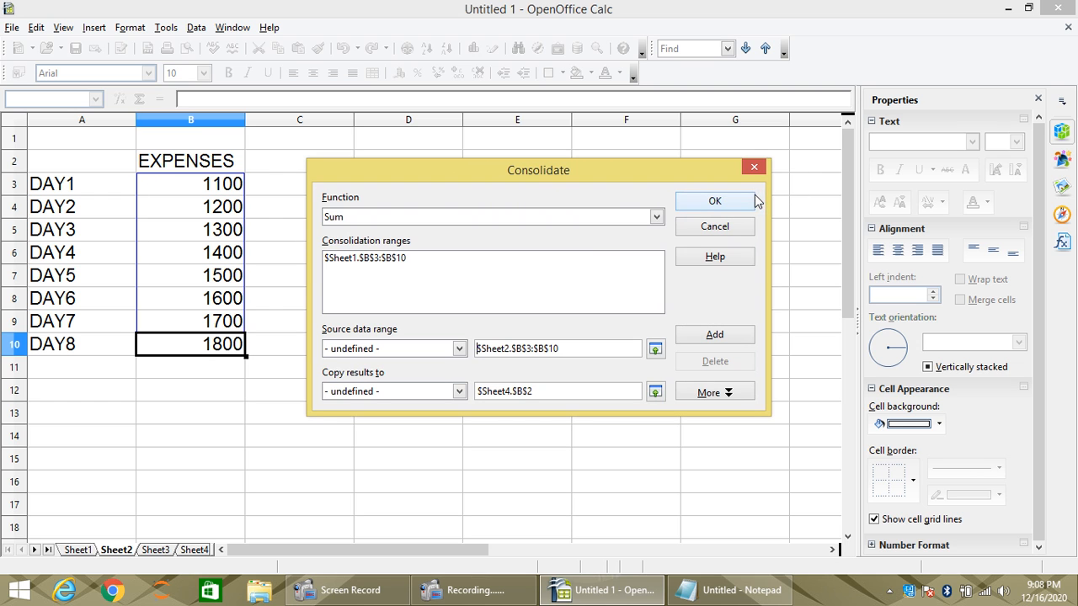
{"action": "left_click", "coordinate": [733, 335]}
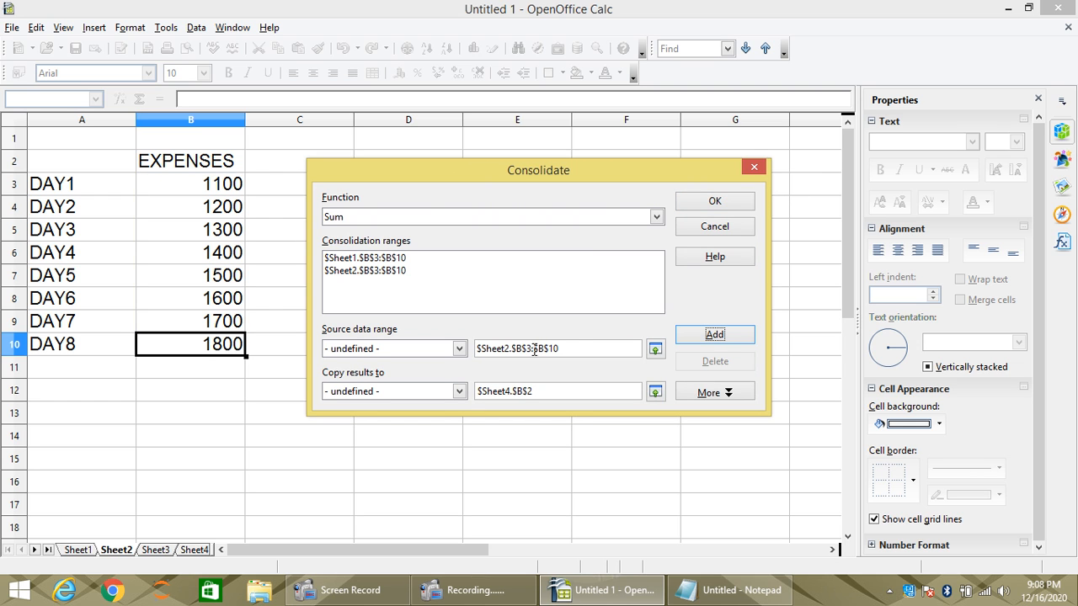
- Add the Sheet3 expenses B3:B10 to the consolidation ranges
{"action": "left_click", "coordinate": [655, 349]}
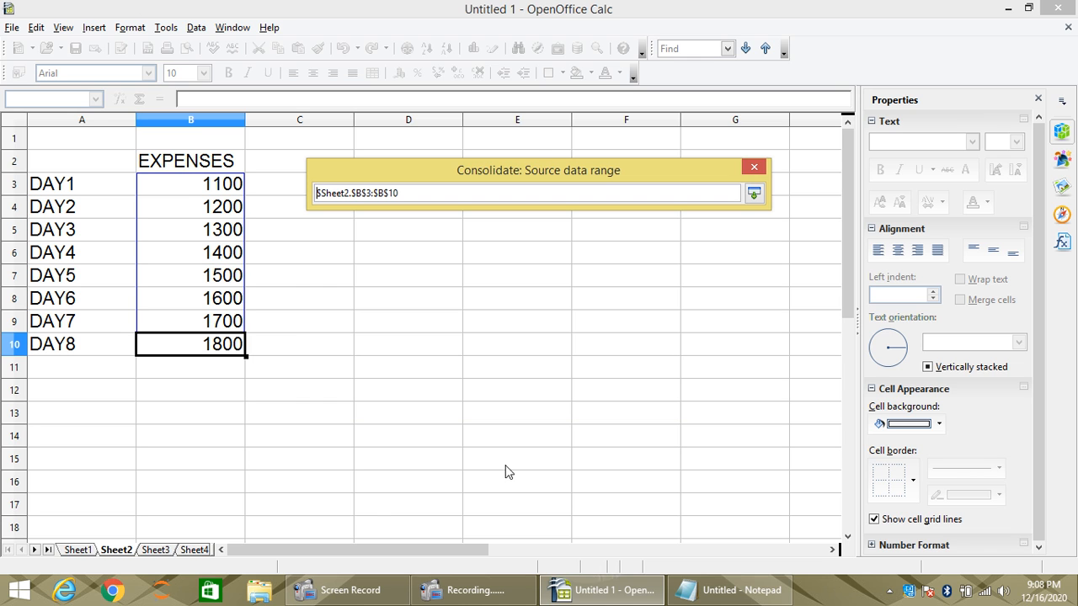
{"action": "left_click", "coordinate": [156, 549]}
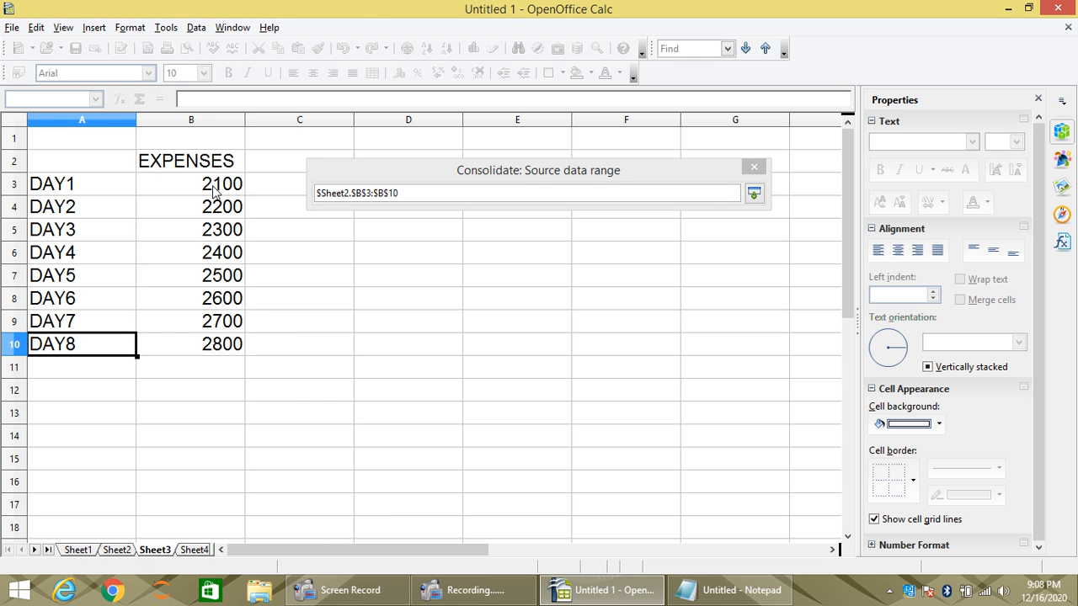
{"action": "left_click_drag", "start_coordinate": [216, 193], "coordinate": [227, 355]}
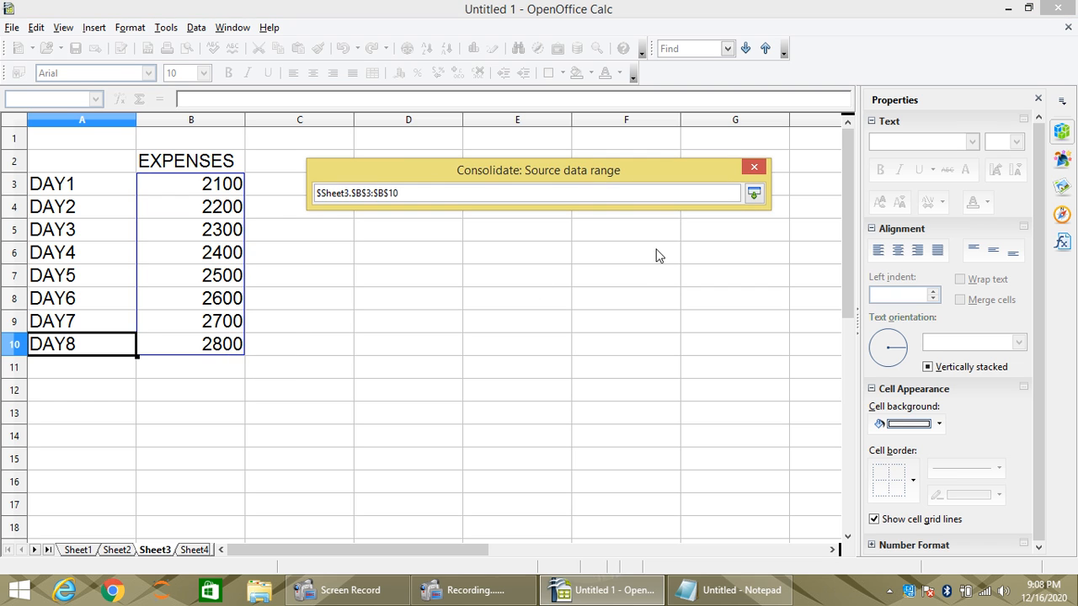
{"action": "left_click", "coordinate": [753, 194]}
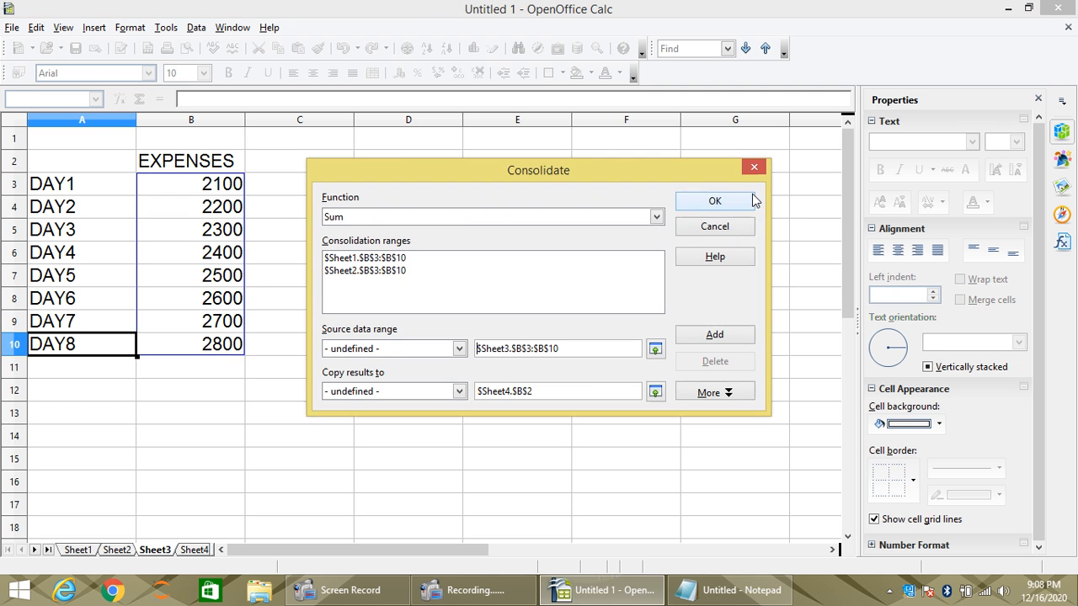
{"action": "left_click", "coordinate": [713, 335]}
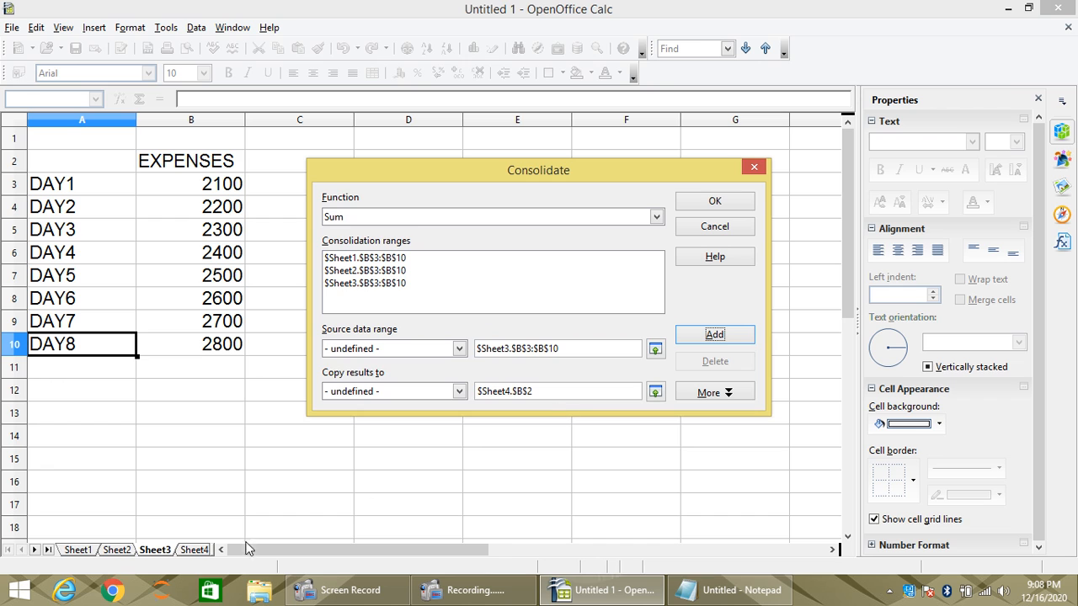
- Run the consolidation with Sheet4 cell B2 as the destination for the results, and return to Sheet1
{"action": "left_click", "coordinate": [197, 551]}
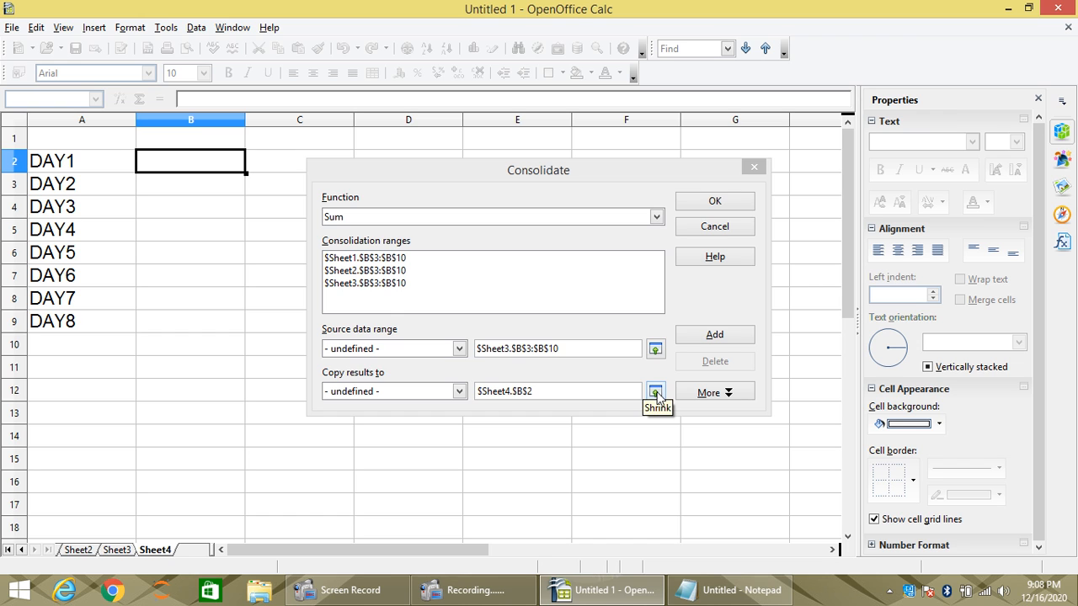
{"action": "left_click", "coordinate": [656, 393]}
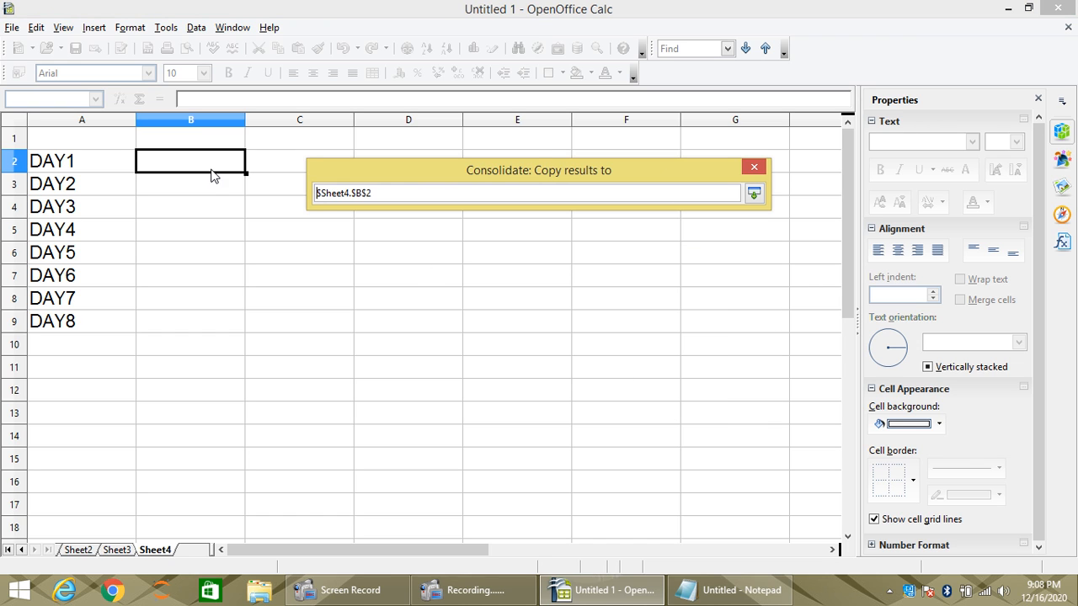
{"action": "left_click", "coordinate": [754, 194]}
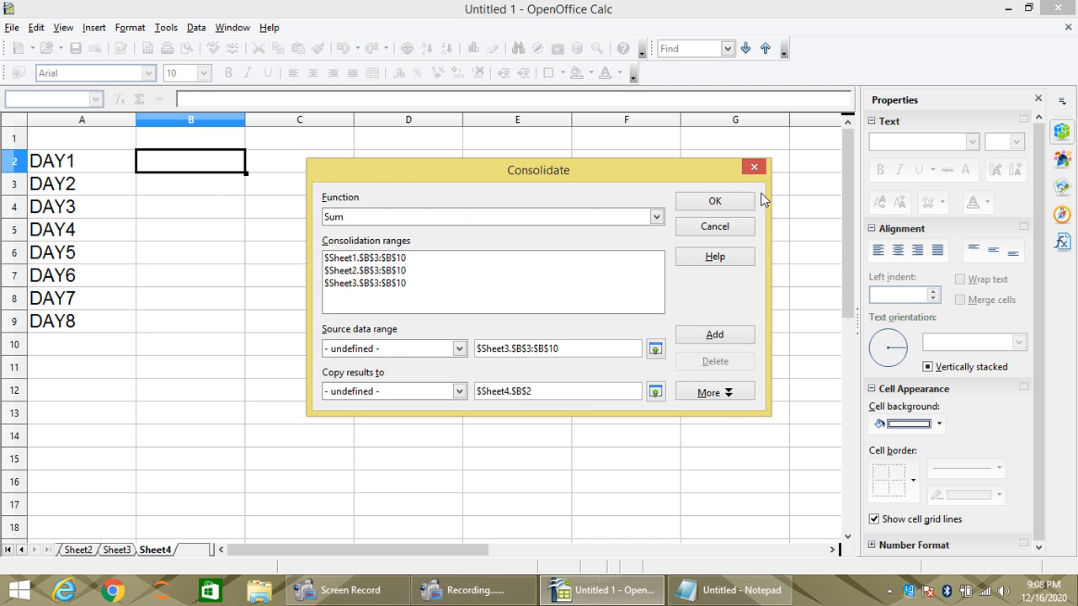
{"action": "left_click", "coordinate": [736, 202]}
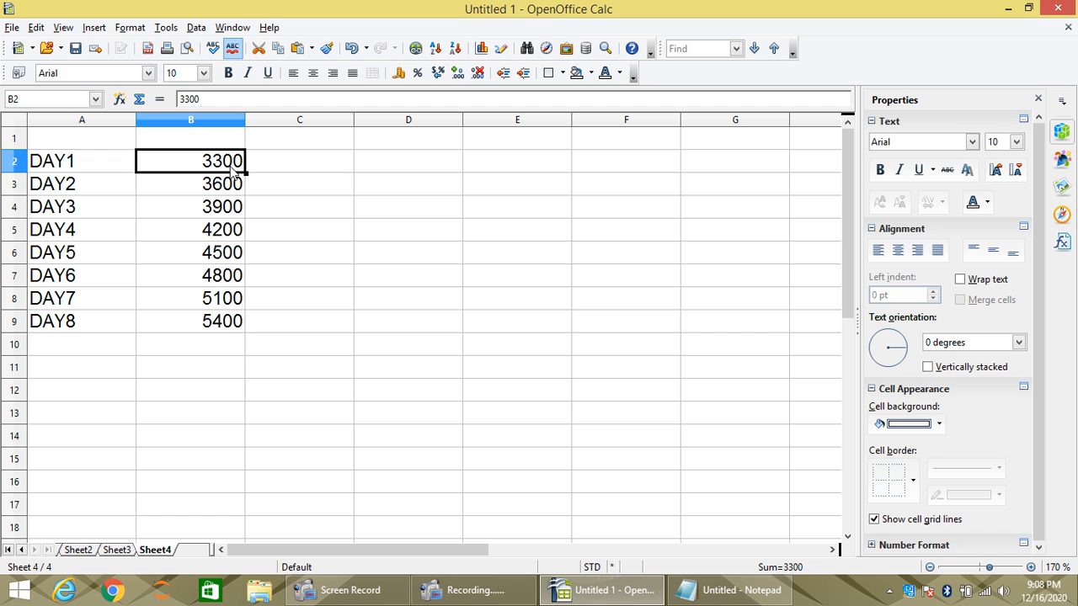
{"action": "left_click", "coordinate": [63, 551]}
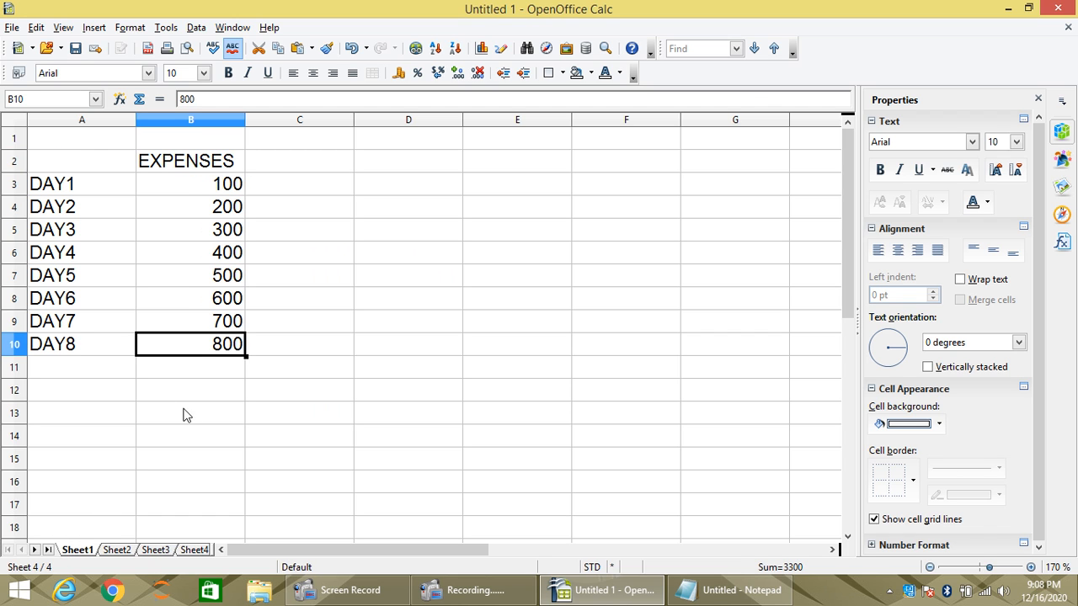
- Check the DAY1 expense in cell B3 on Sheet1, Sheet2 and Sheet3
{"action": "left_click", "coordinate": [200, 187]}
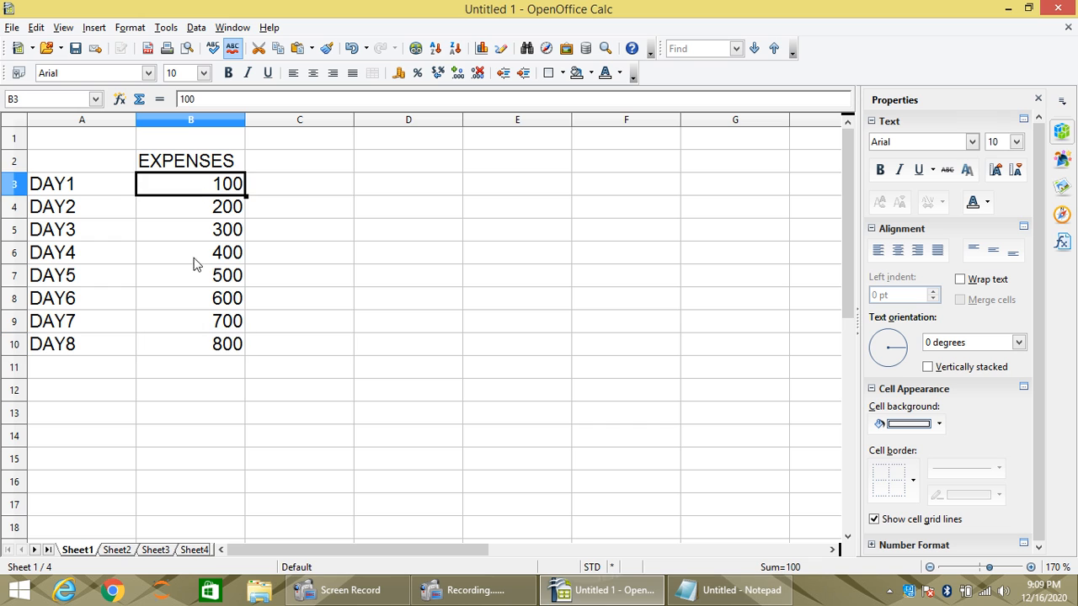
{"action": "left_click", "coordinate": [118, 549]}
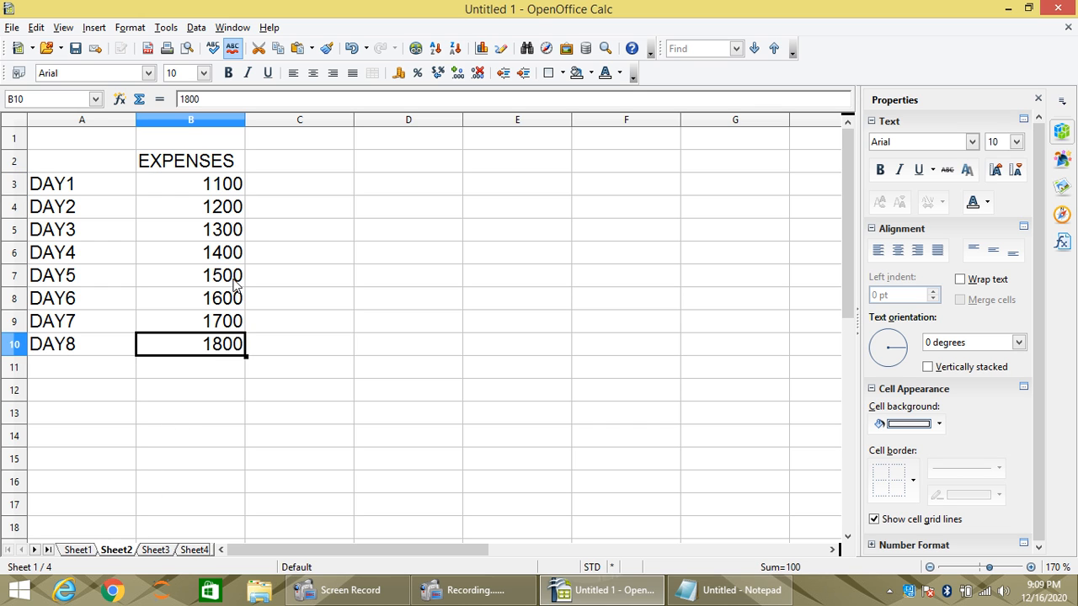
{"action": "left_click", "coordinate": [231, 187]}
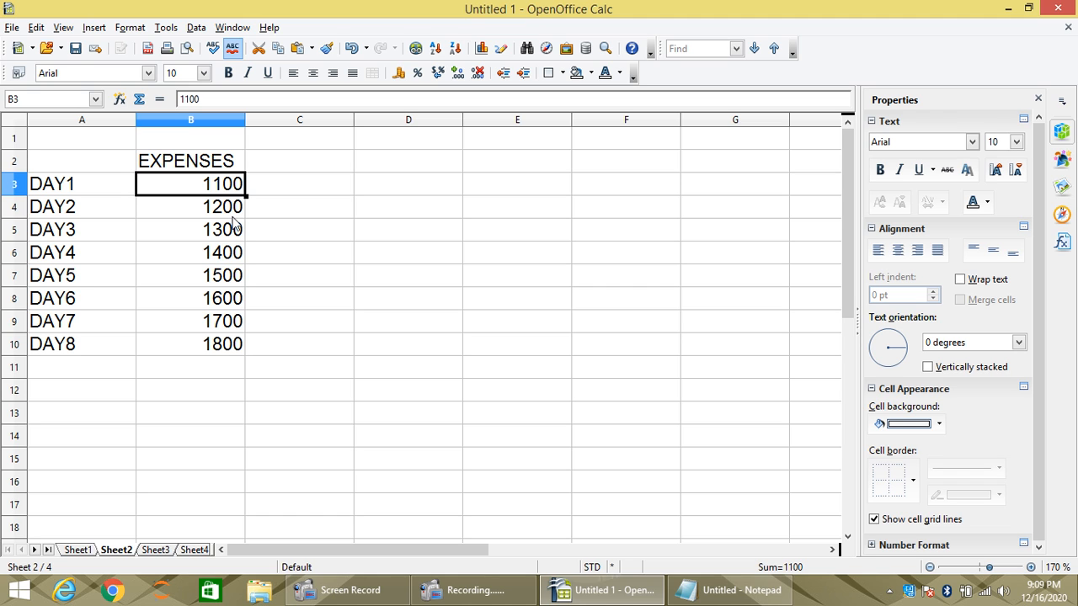
{"action": "left_click", "coordinate": [160, 549]}
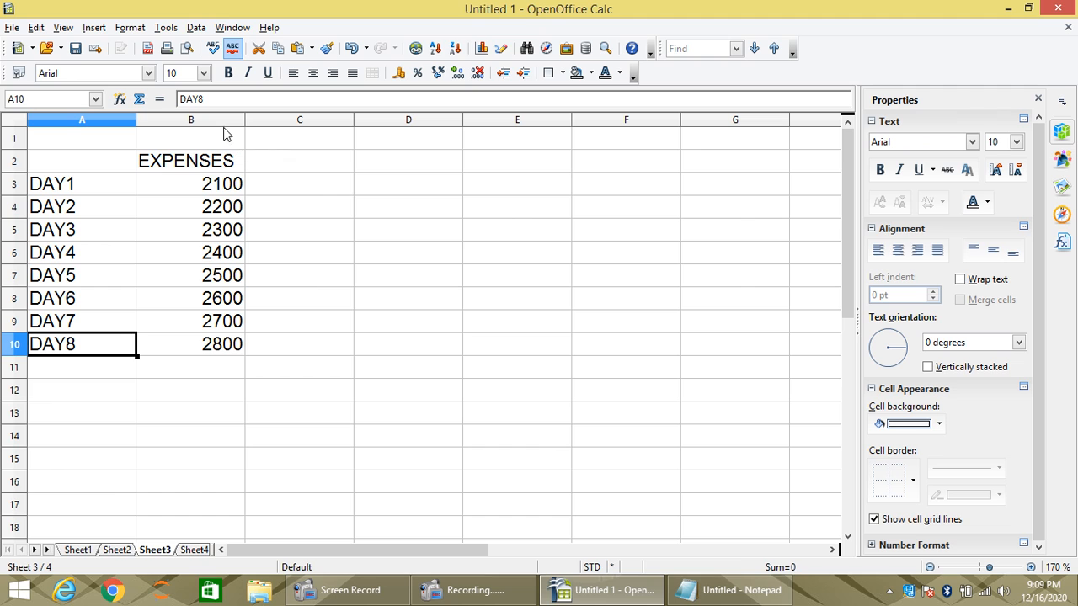
{"action": "left_click", "coordinate": [203, 193]}
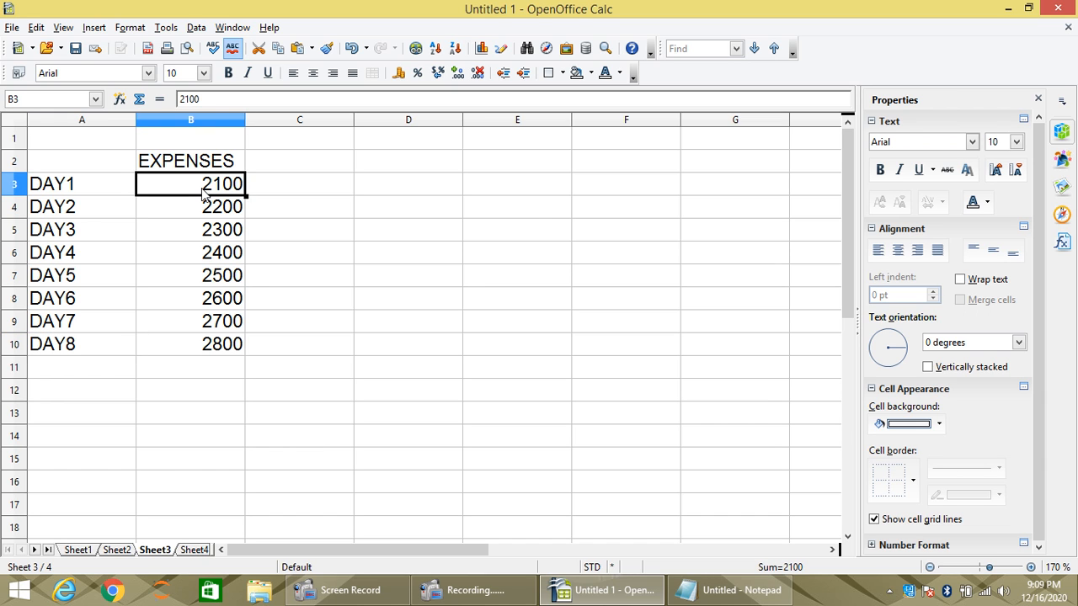
- Review the consolidated expense sums for each day in column B of Sheet4
{"action": "left_click", "coordinate": [192, 553]}
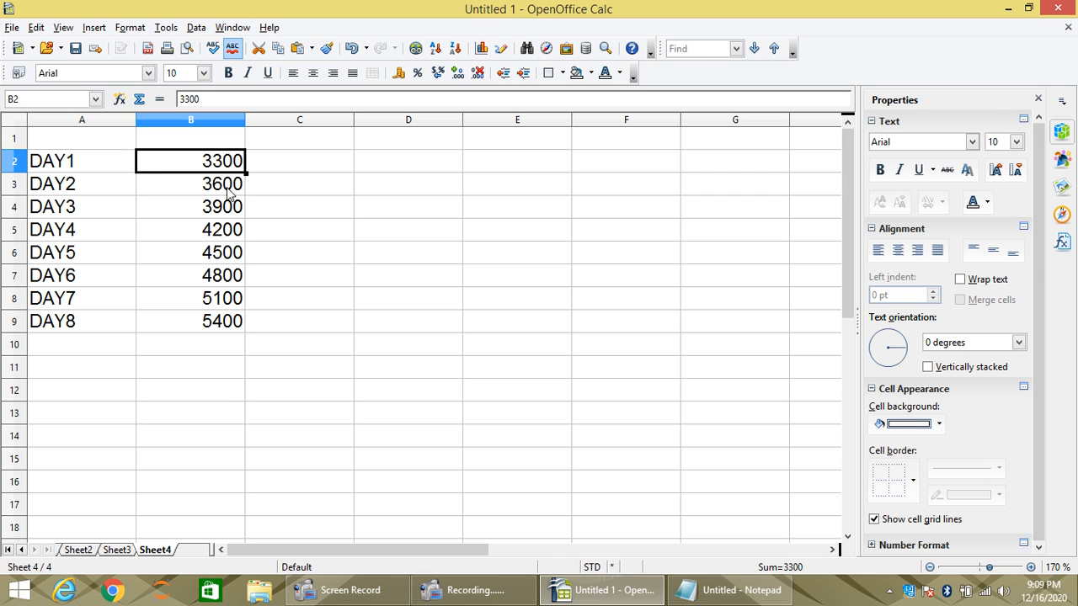
{"action": "left_click", "coordinate": [217, 192]}
{"action": "left_click", "coordinate": [217, 208]}
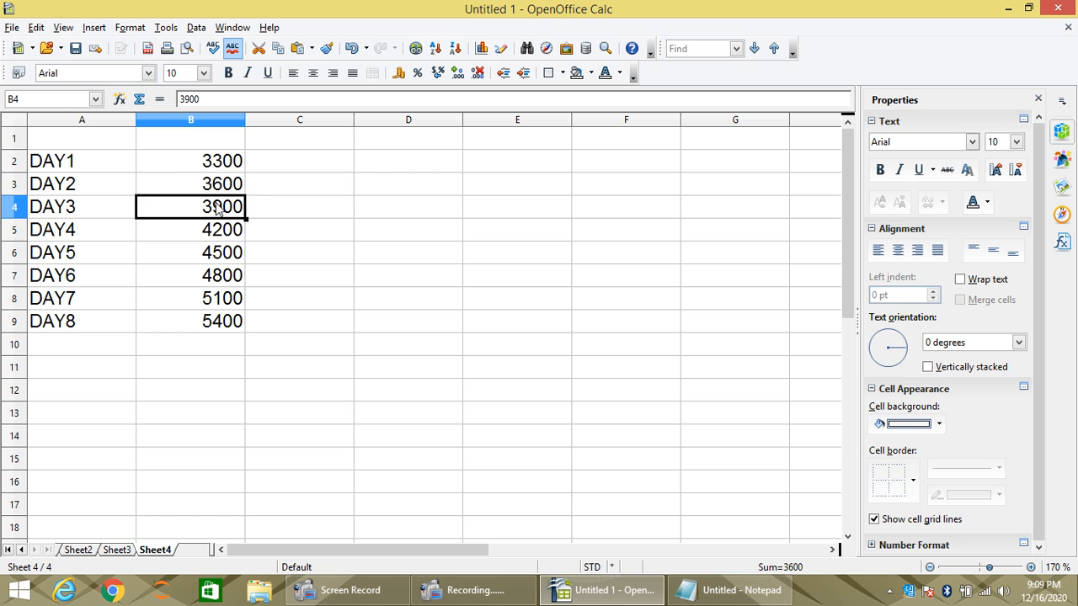
{"action": "left_click", "coordinate": [218, 234]}
{"action": "left_click", "coordinate": [217, 258]}
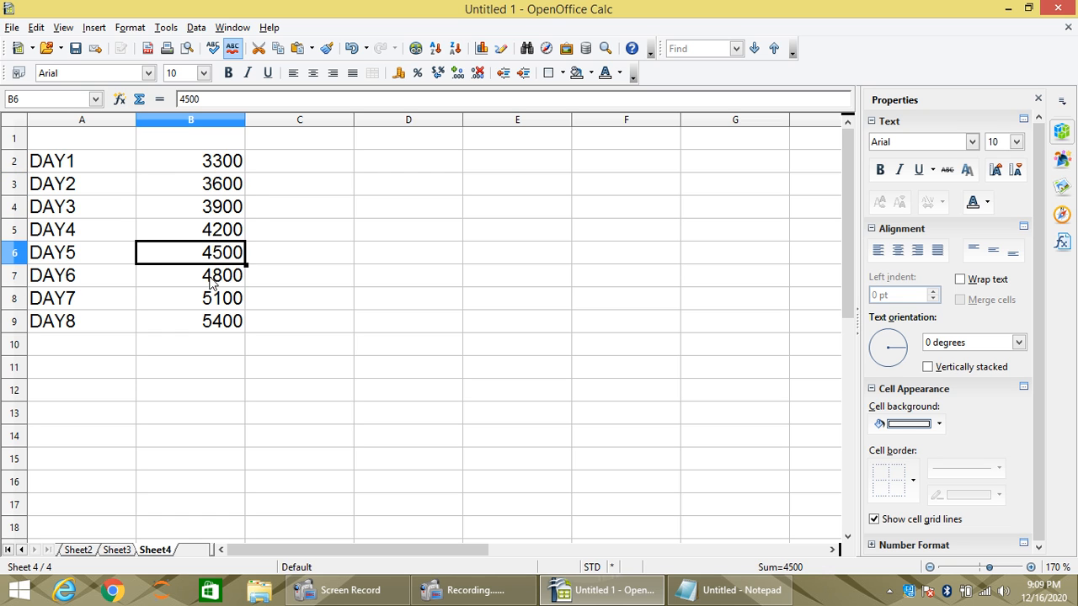
{"action": "left_click", "coordinate": [213, 283]}
{"action": "left_click", "coordinate": [213, 305]}
{"action": "left_click", "coordinate": [210, 327]}
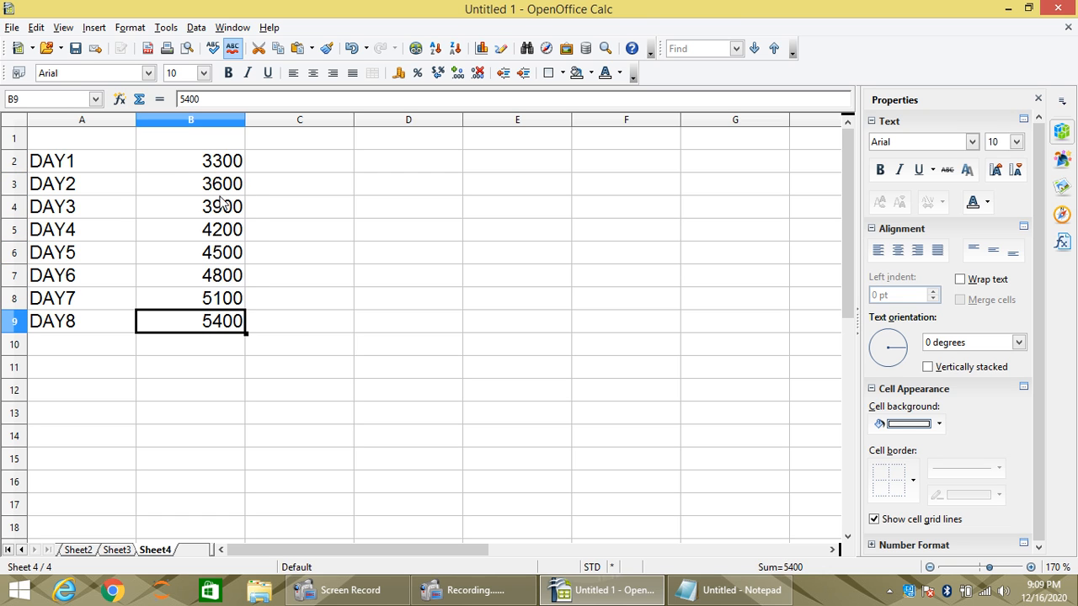
- Clear cells B2:B9 on Sheet4 with the Delete all option
{"action": "left_click_drag", "start_coordinate": [193, 166], "coordinate": [193, 321]}
{"action": "key", "text": "Delete"}
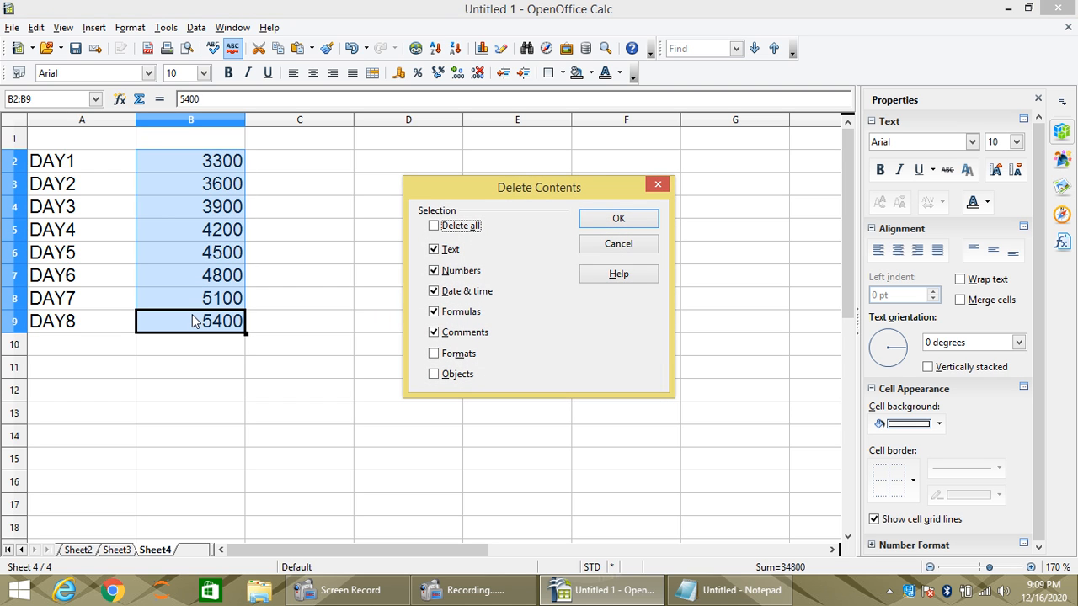
{"action": "left_click", "coordinate": [464, 226]}
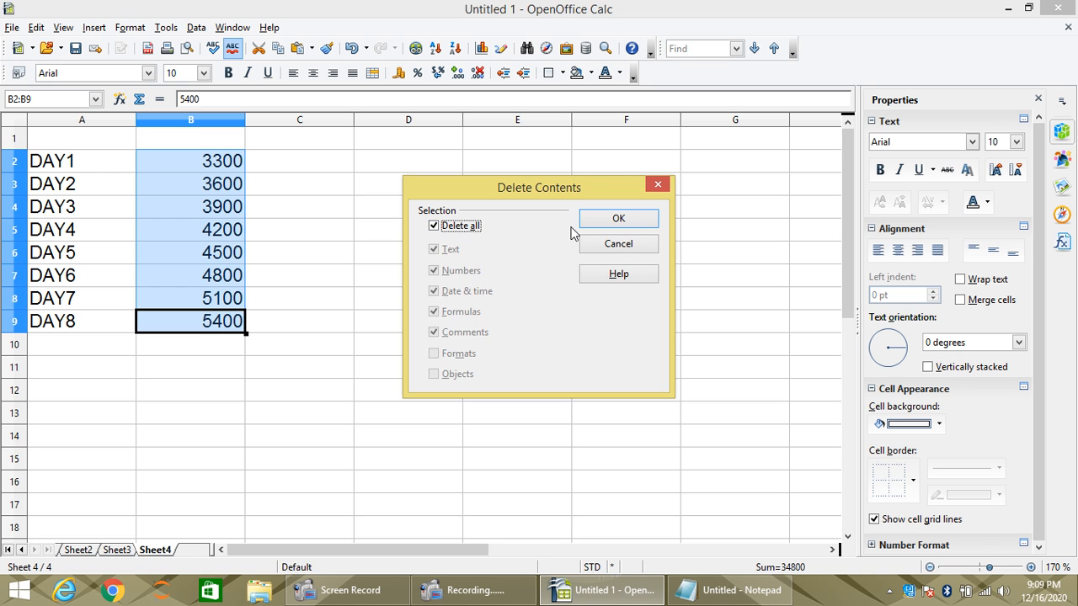
{"action": "left_click", "coordinate": [618, 221]}
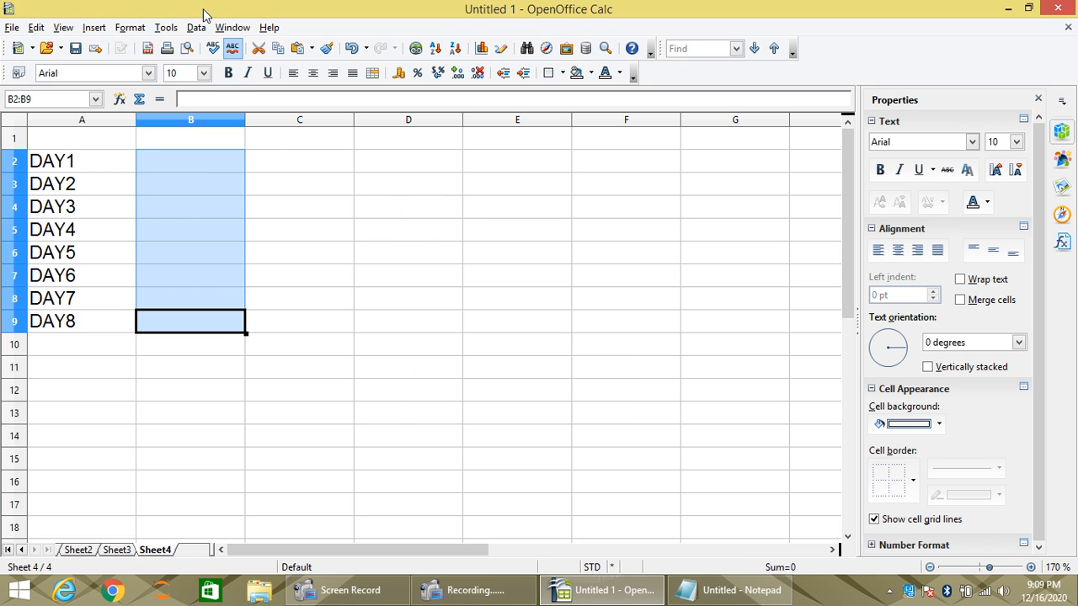
- Consolidate the three expense ranges into Sheet4 cell B2 with the Count function
{"action": "left_click", "coordinate": [196, 28]}
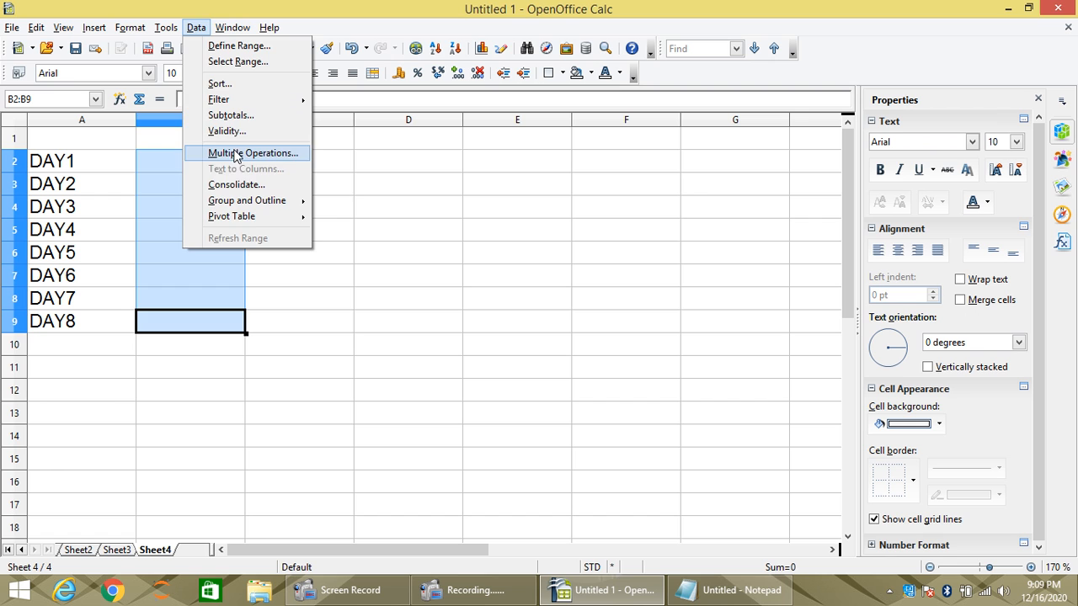
{"action": "left_click", "coordinate": [235, 184]}
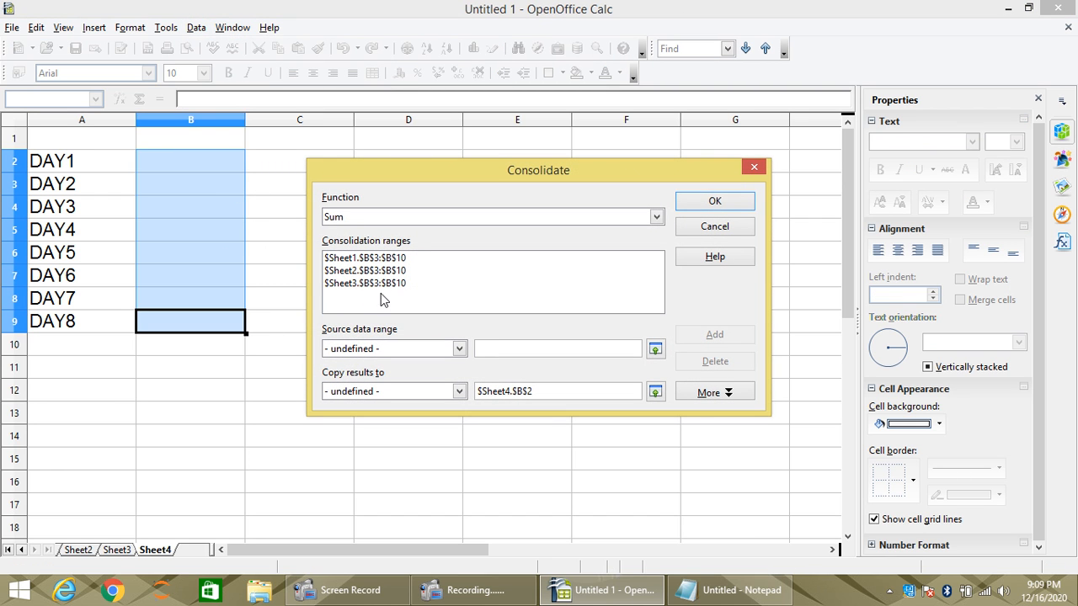
{"action": "left_click", "coordinate": [492, 215]}
{"action": "left_click", "coordinate": [380, 246]}
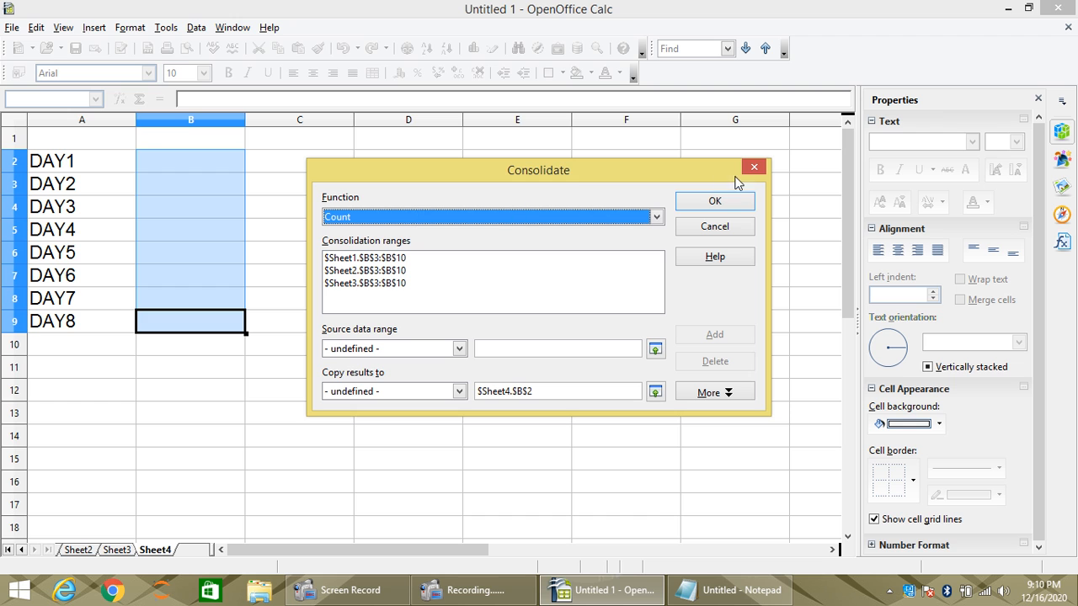
{"action": "left_click", "coordinate": [714, 201]}
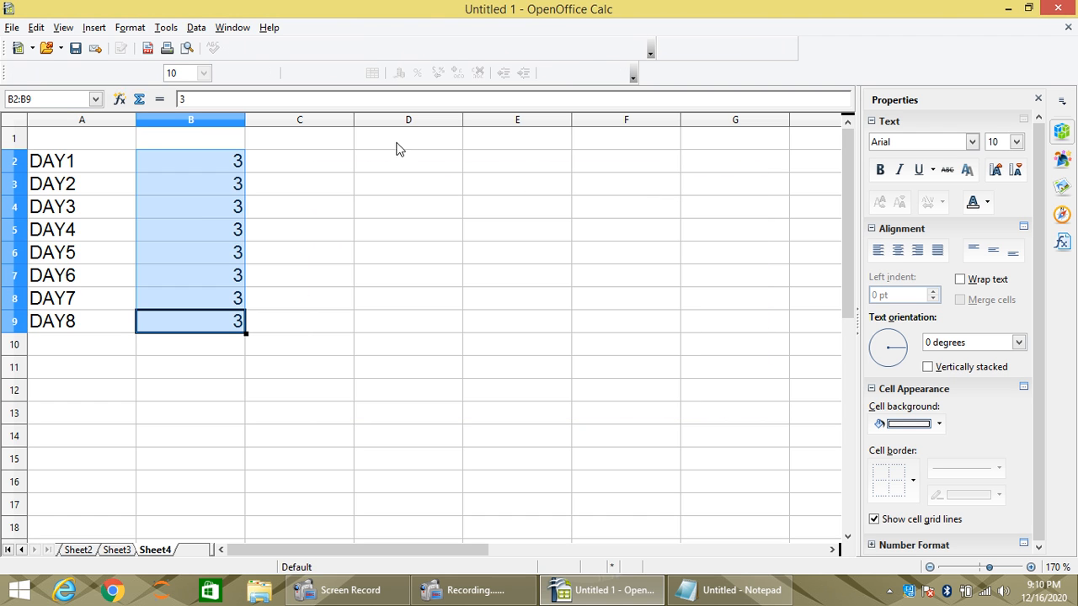
- Compare the count in Sheet4 cell B2 with the expense tables on Sheet1, Sheet2 and Sheet3
{"action": "left_click", "coordinate": [207, 162]}
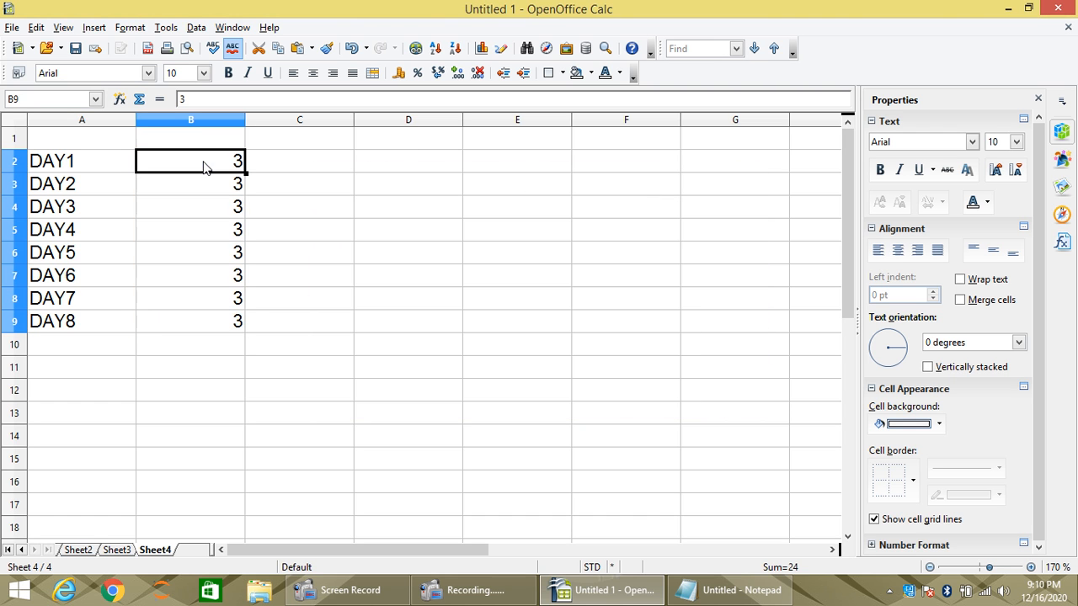
{"action": "left_click", "coordinate": [64, 551]}
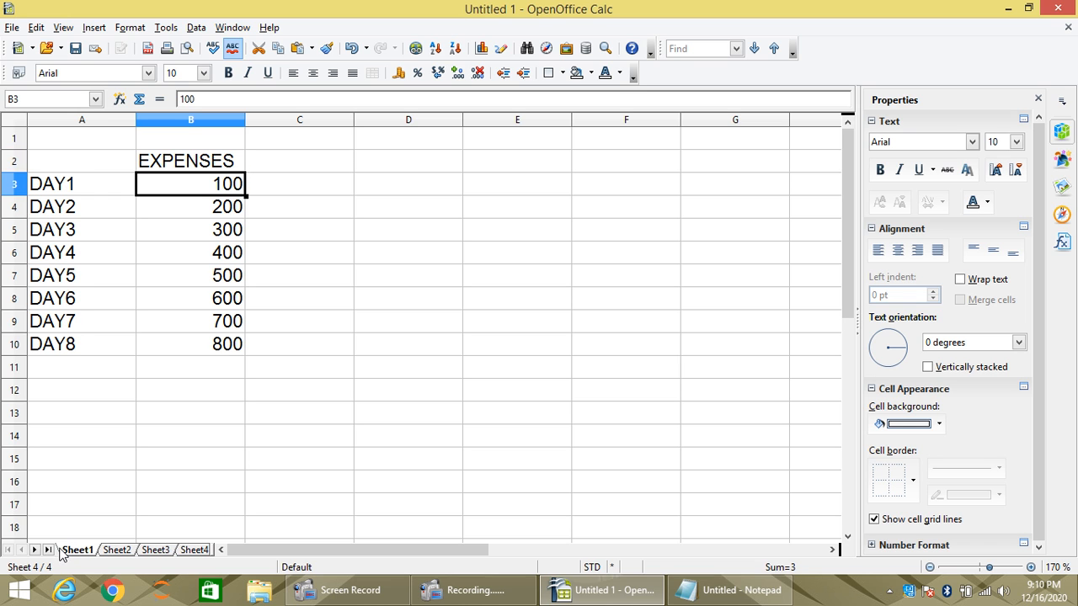
{"action": "left_click", "coordinate": [121, 551]}
{"action": "left_click", "coordinate": [150, 550]}
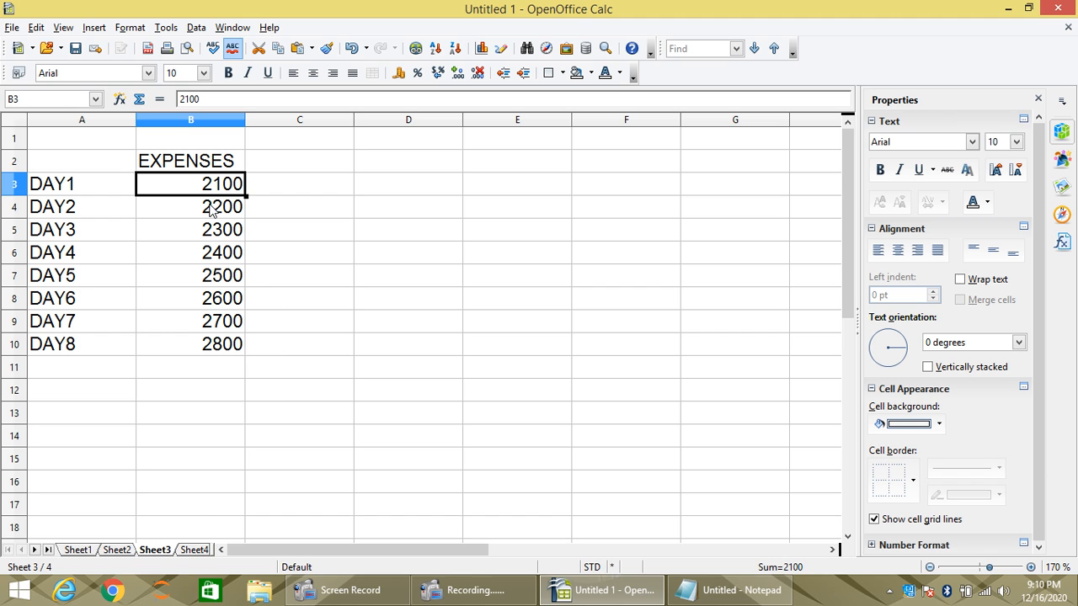
{"action": "left_click", "coordinate": [195, 549]}
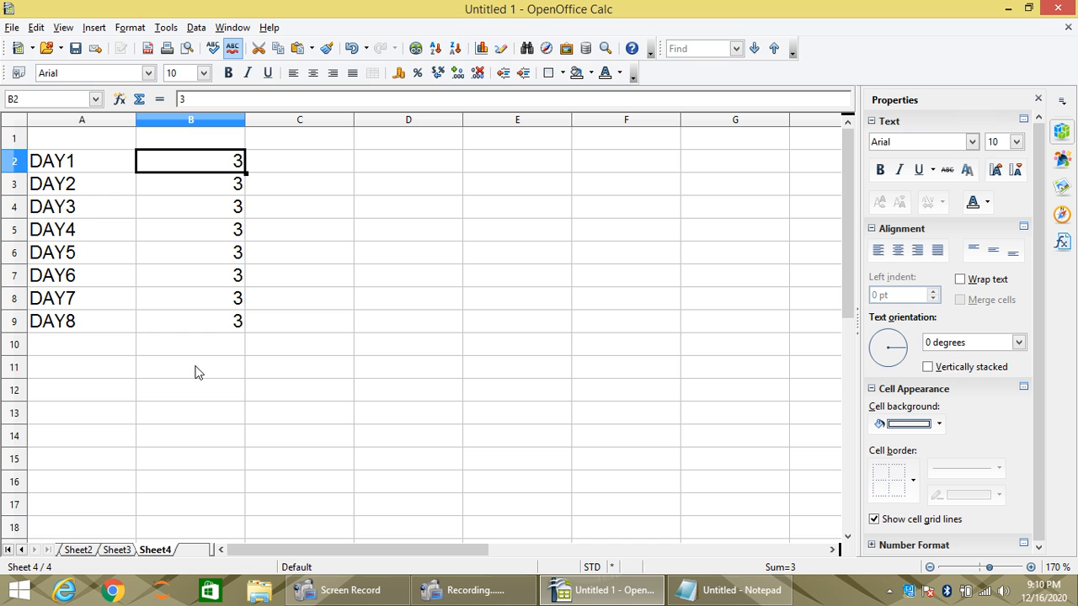
- Undo the Count consolidation and consolidate the same three ranges into Sheet4 cell B2 with the Average function
{"action": "key", "text": "ctrl+z"}
{"action": "left_click", "coordinate": [195, 27]}
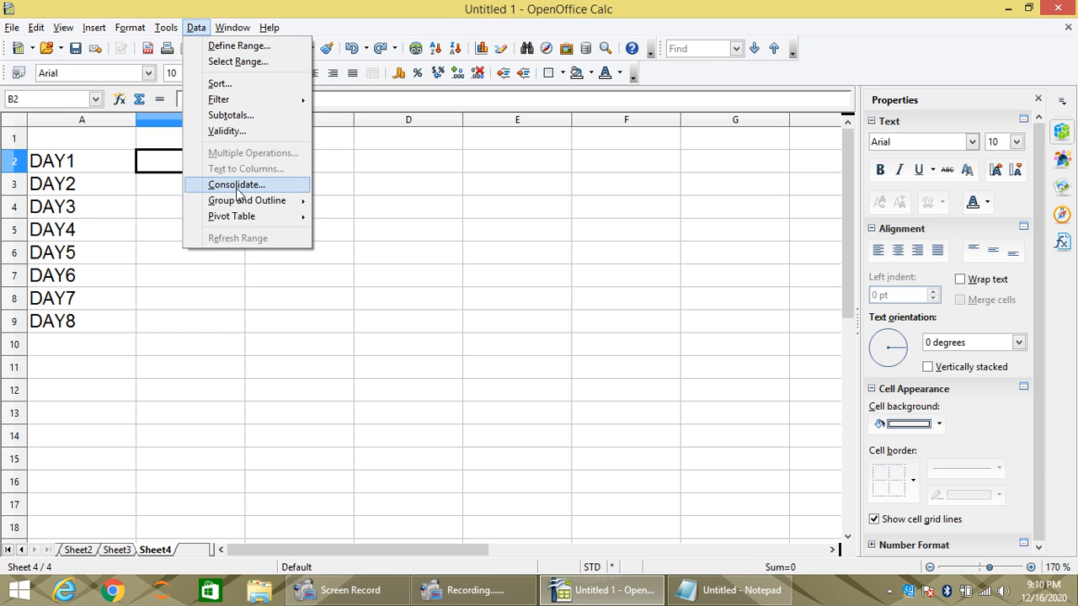
{"action": "left_click", "coordinate": [237, 185]}
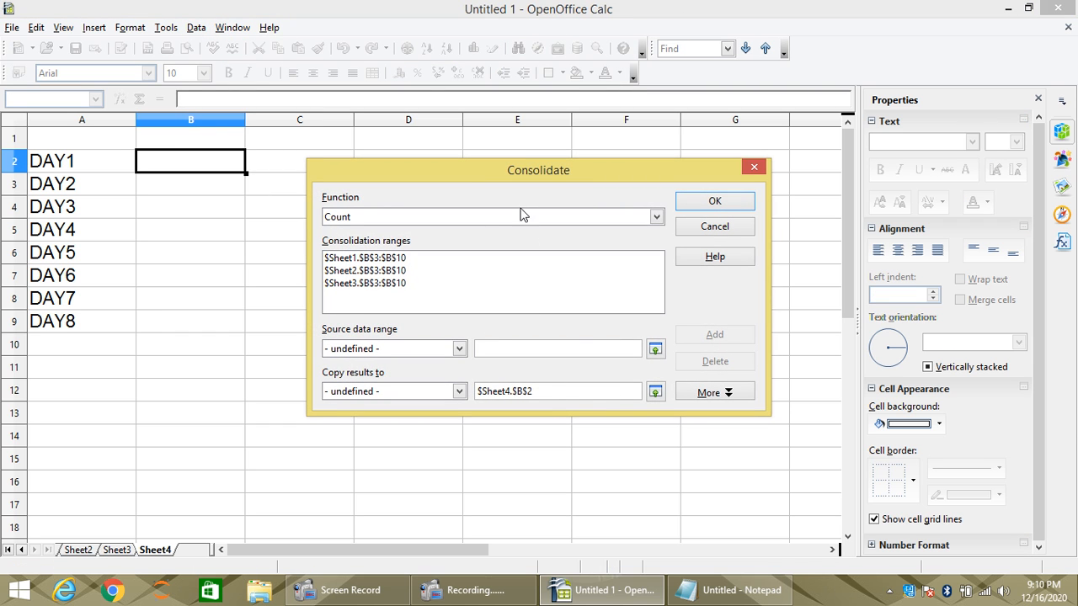
{"action": "left_click", "coordinate": [471, 217]}
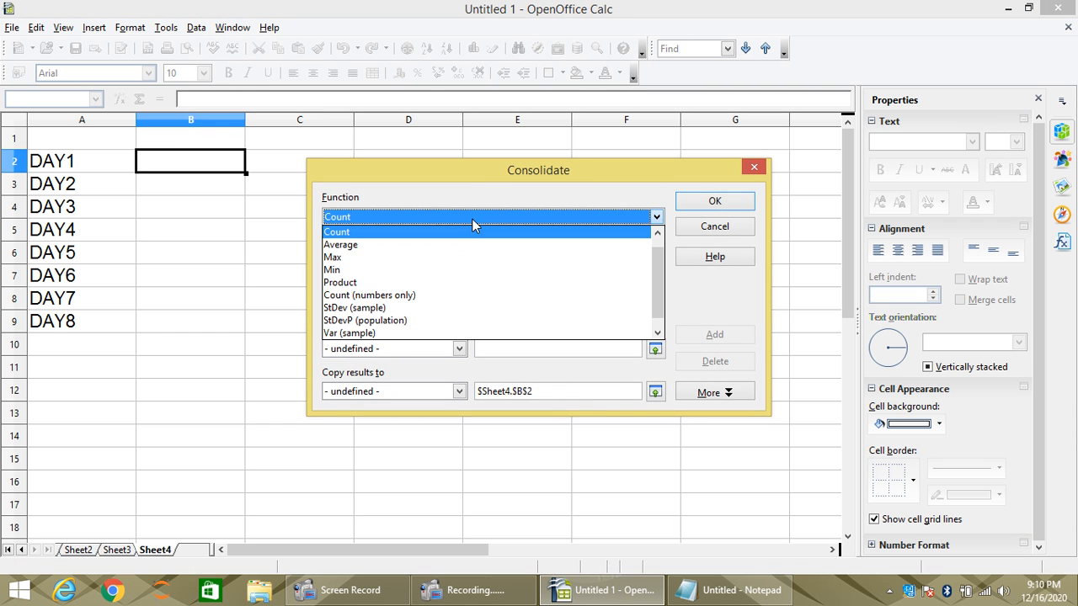
{"action": "left_click", "coordinate": [366, 245]}
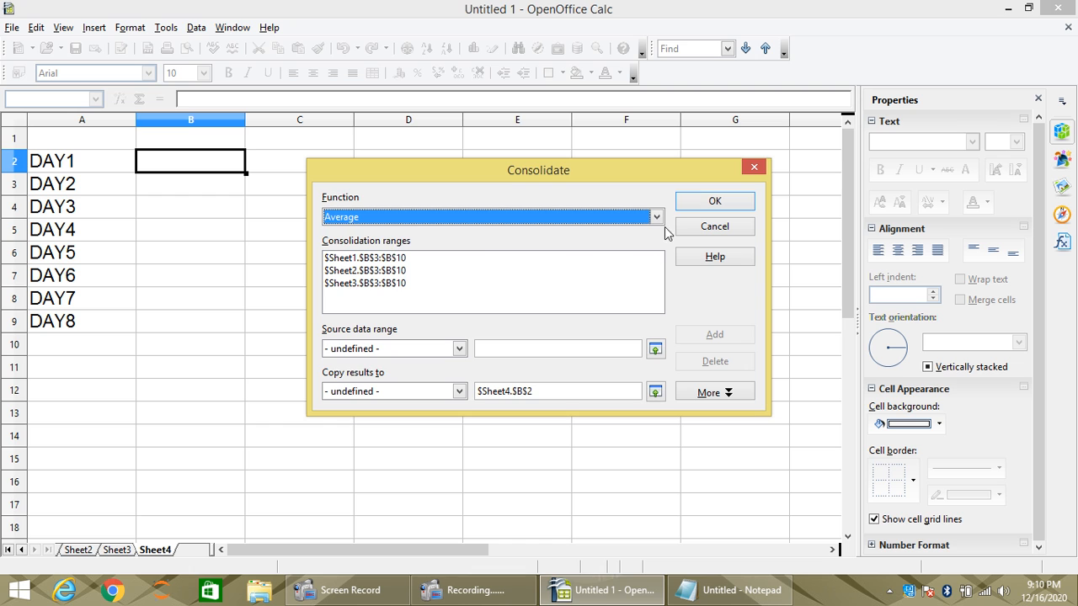
{"action": "left_click", "coordinate": [688, 204]}
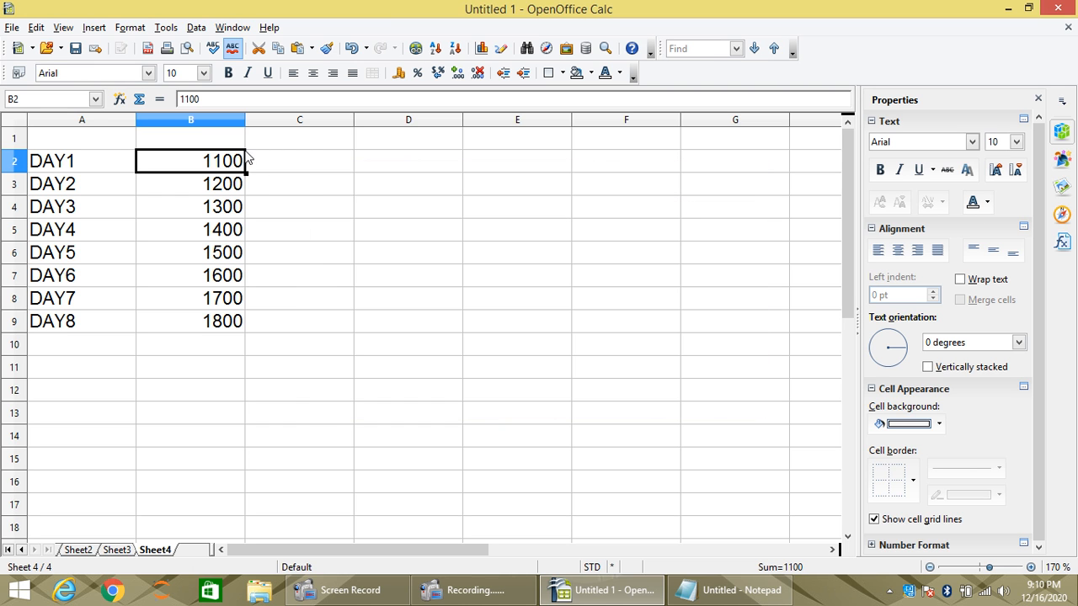
{"action": "left_click", "coordinate": [181, 190]}
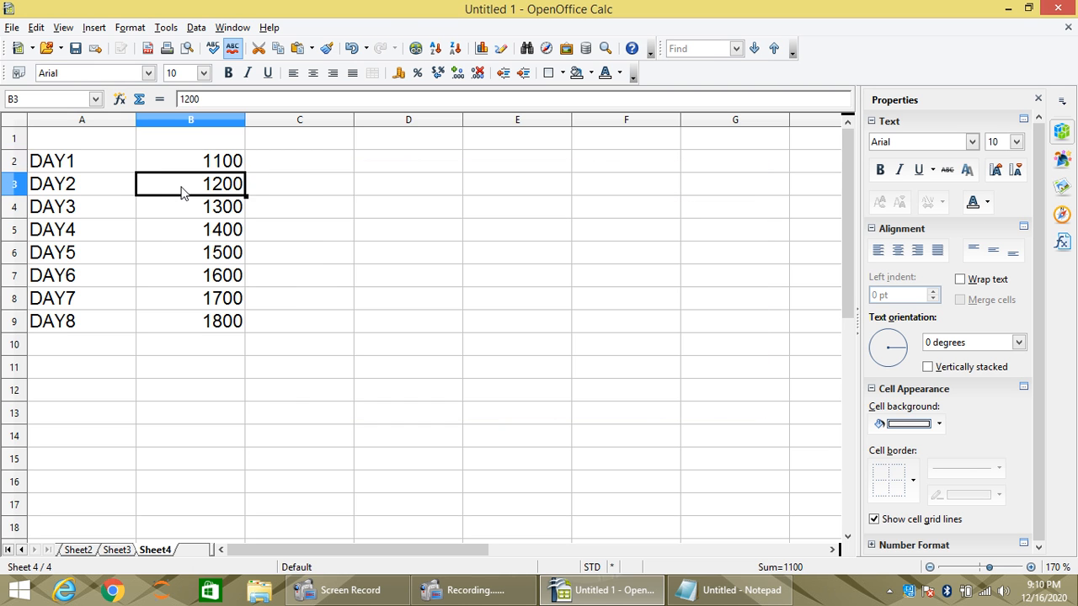
{"action": "left_click", "coordinate": [189, 169]}
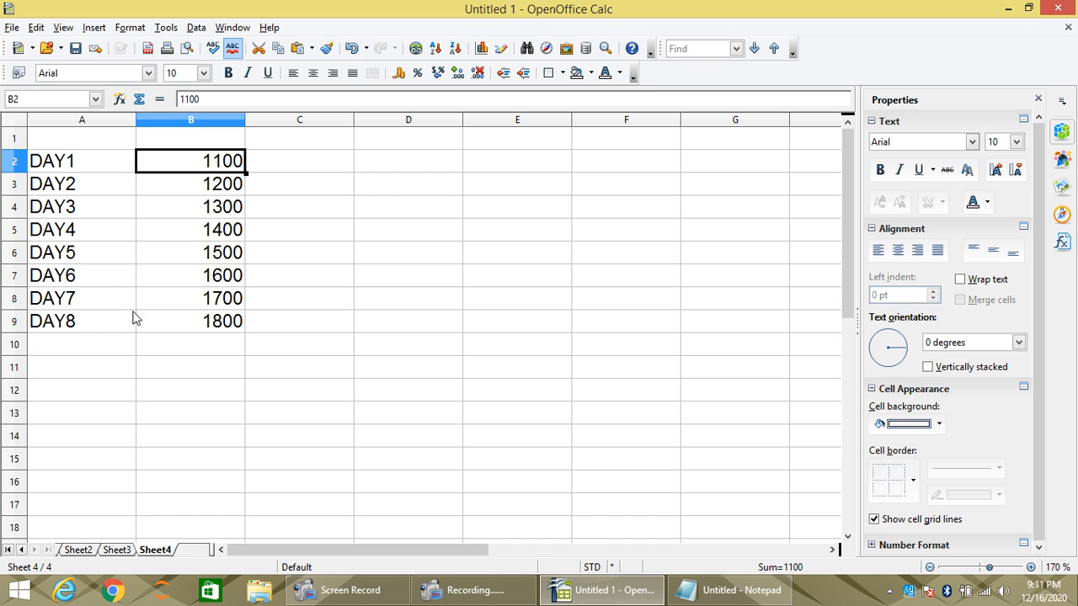
- Delete the contents of cells A1:B9 on Sheet4 and move to cell B2
{"action": "left_click_drag", "start_coordinate": [186, 325], "coordinate": [12, 141]}
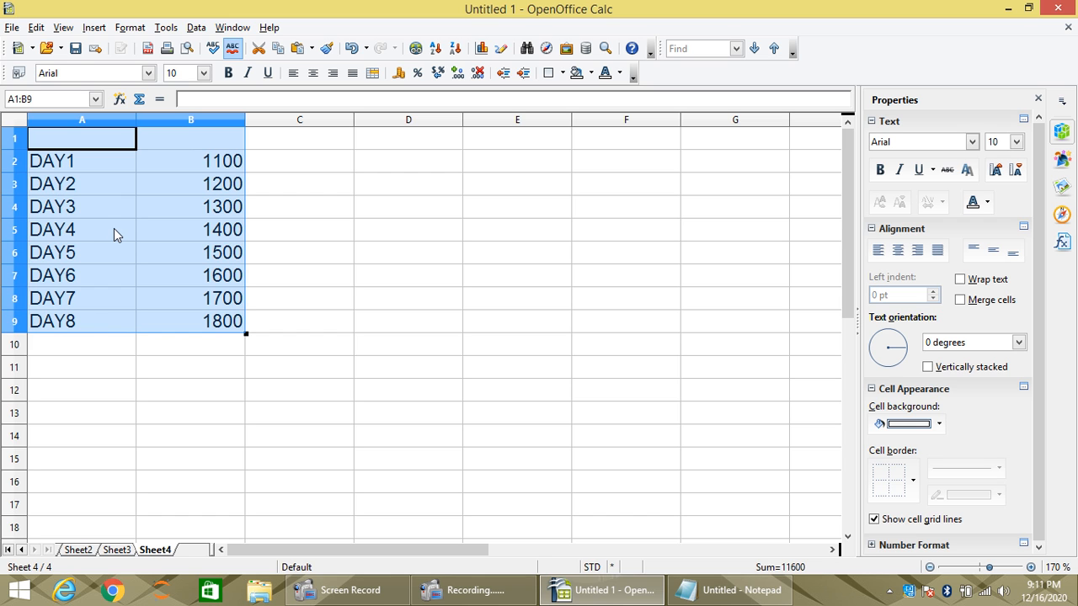
{"action": "key", "text": "BackSpace"}
{"action": "key", "text": "Return"}
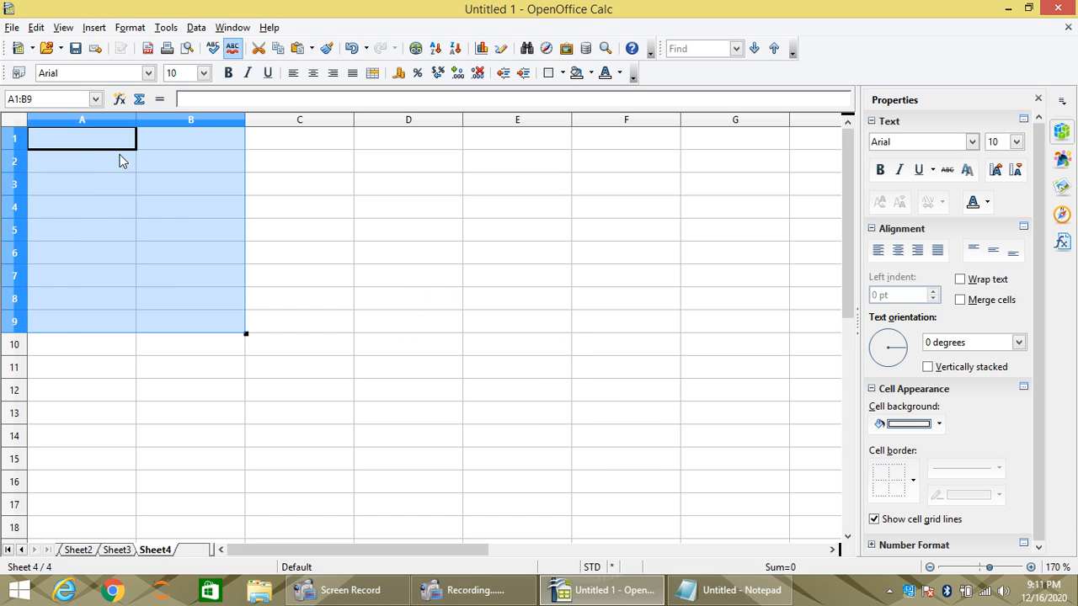
{"action": "left_click", "coordinate": [75, 166]}
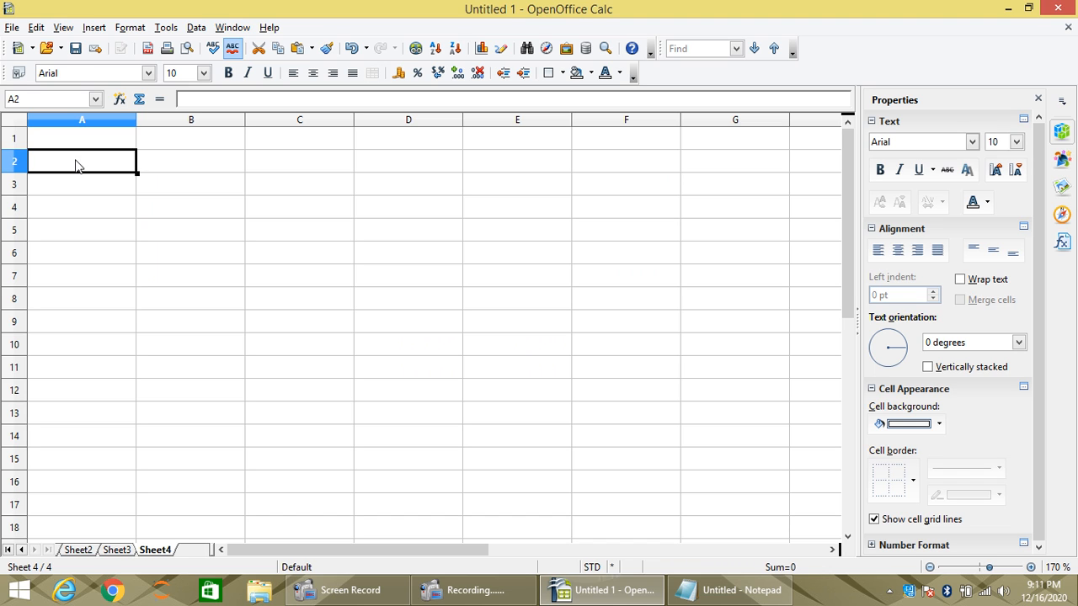
{"action": "key", "text": "Tab"}
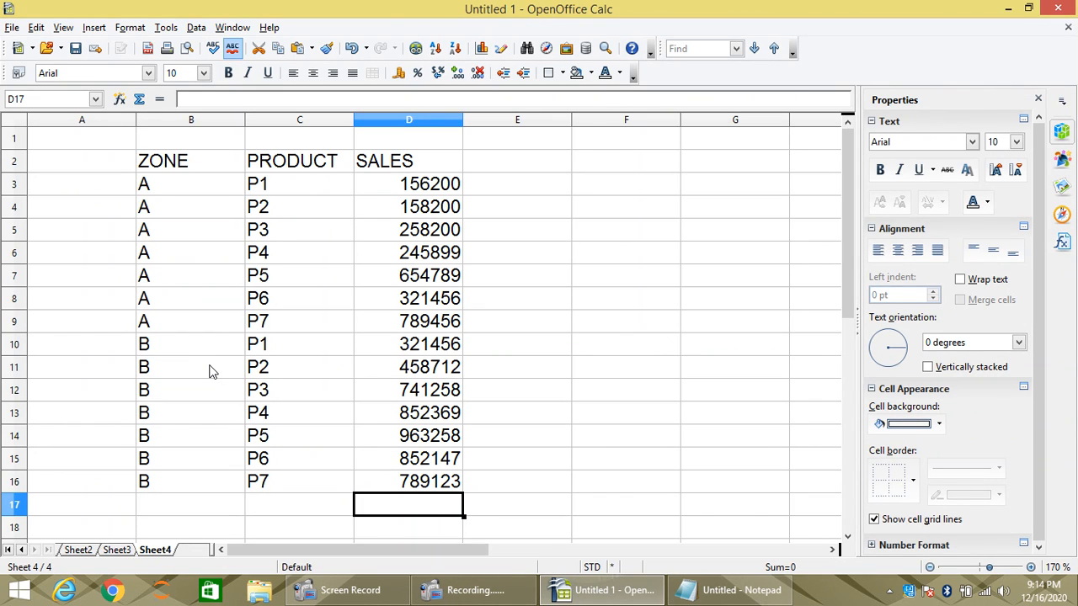
- Go up through the zone entries of the sales table and examine its ZONE, PRODUCT and SALES headings
{"action": "key", "text": "Left"}
{"action": "key", "text": "Left"}
{"action": "key", "text": "Up"}
{"action": "key", "text": "Up"}
{"action": "key", "text": "Up"}
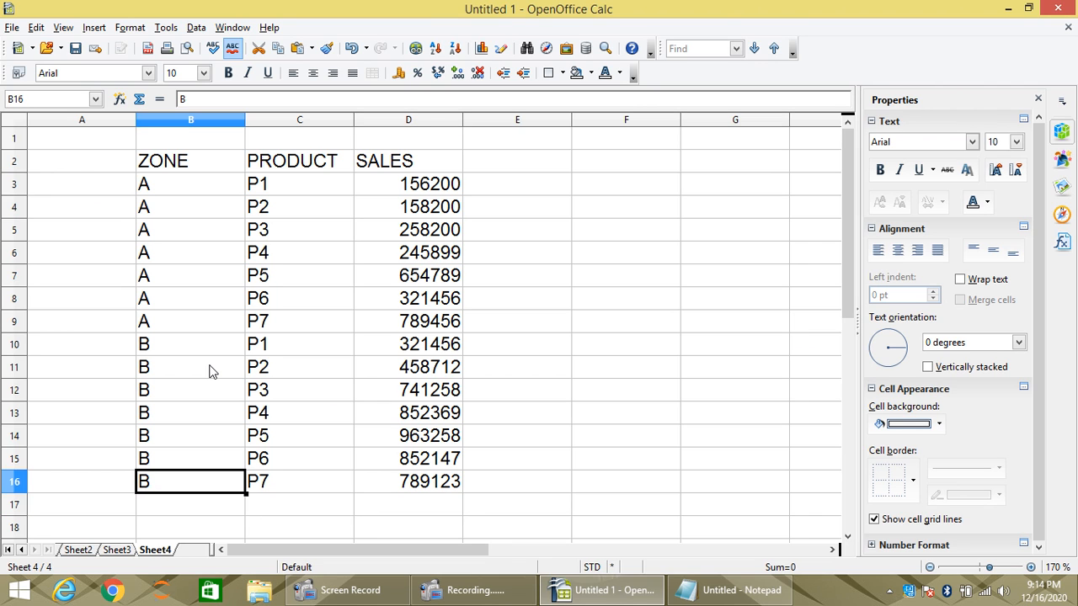
{"action": "key", "text": "Up"}
{"action": "key", "text": "Up"}
{"action": "key", "text": "Up"}
{"action": "key", "text": "Up"}
{"action": "key", "text": "Up"}
{"action": "key", "text": "Up"}
{"action": "key", "text": "Up"}
{"action": "key", "text": "Up"}
{"action": "key", "text": "Up"}
{"action": "key", "text": "Up"}
{"action": "key", "text": "Up"}
{"action": "key", "text": "Up"}
{"action": "key", "text": "Right"}
{"action": "key", "text": "Right"}
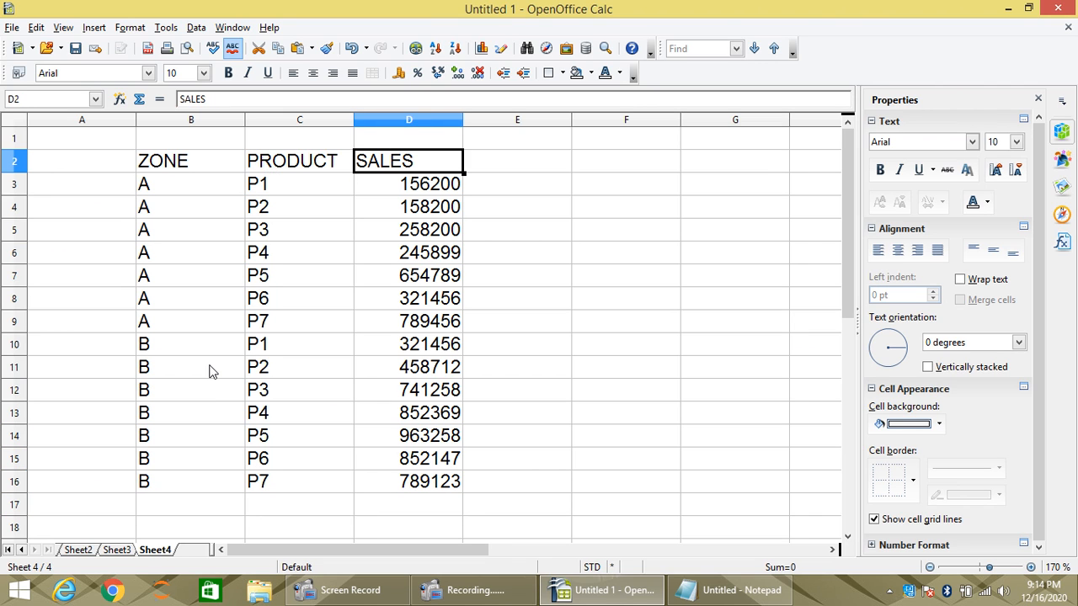
- Examine the zone A and zone B rows down the ZONE column to cell B16
{"action": "key", "text": "Left"}
{"action": "key", "text": "Left"}
{"action": "key", "text": "Down"}
{"action": "key", "text": "Down"}
{"action": "key", "text": "Down"}
{"action": "key", "text": "Down"}
{"action": "key", "text": "Down"}
{"action": "key", "text": "Down"}
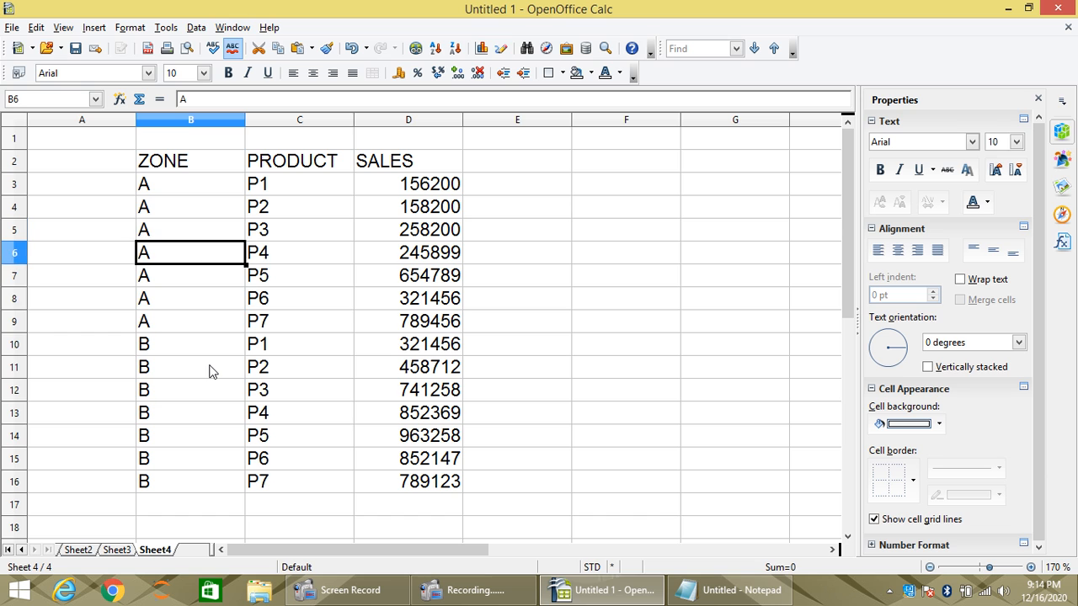
{"action": "key", "text": "Down"}
{"action": "key", "text": "Down"}
{"action": "key", "text": "Down"}
{"action": "key", "text": "Down"}
{"action": "key", "text": "Down"}
{"action": "key", "text": "Down"}
{"action": "key", "text": "Down"}
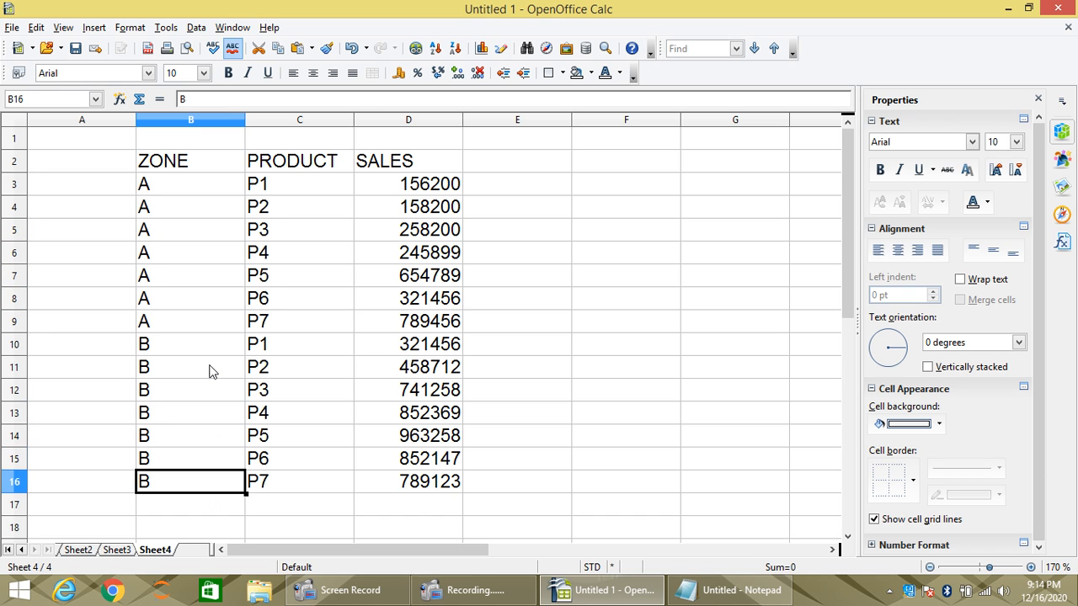
- Examine the product entries of both zones up the PRODUCT column to cell C3
{"action": "key", "text": "Right"}
{"action": "key", "text": "Up"}
{"action": "key", "text": "Up"}
{"action": "key", "text": "Up"}
{"action": "key", "text": "Up"}
{"action": "key", "text": "Up"}
{"action": "key", "text": "Up"}
{"action": "key", "text": "Up"}
{"action": "key", "text": "Up"}
{"action": "key", "text": "Up"}
{"action": "key", "text": "Up"}
{"action": "key", "text": "Up"}
{"action": "key", "text": "Up"}
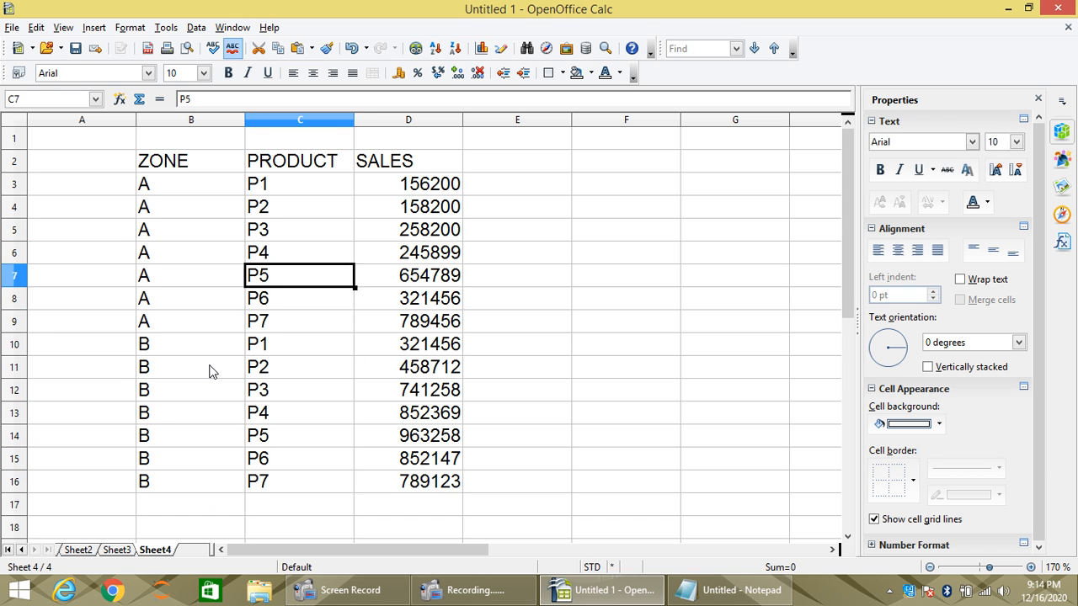
{"action": "key", "text": "Up"}
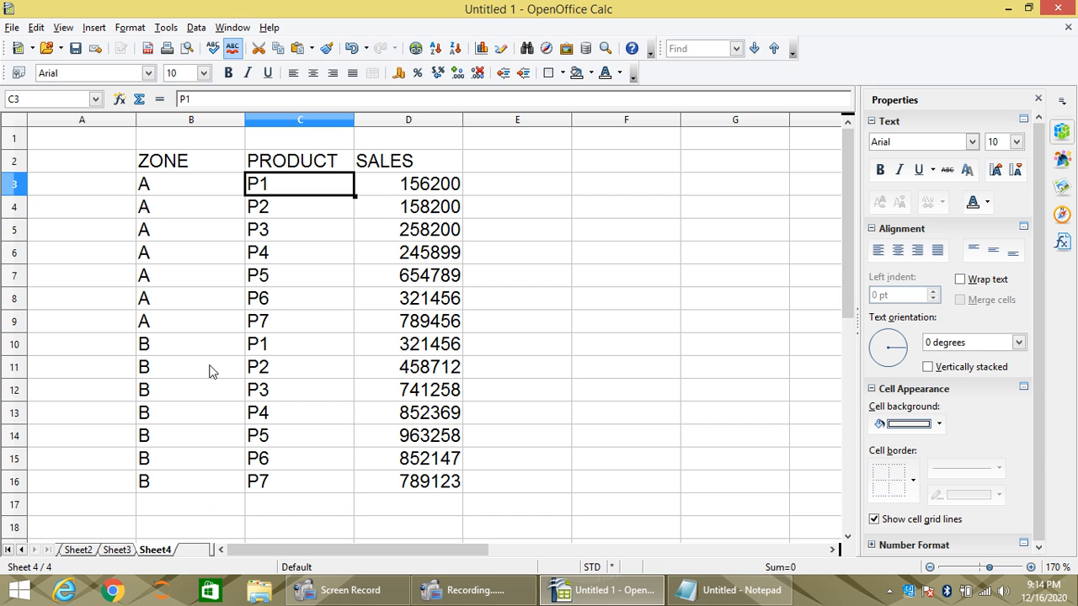
- Examine the sales figures down the SALES column to the last entry in D16
{"action": "key", "text": "Right"}
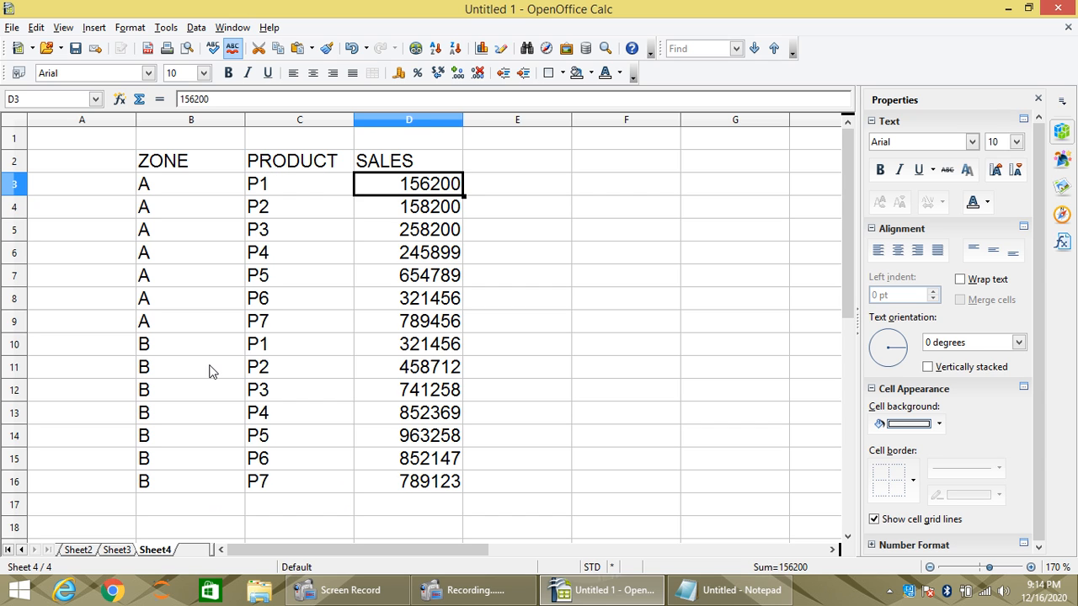
{"action": "key", "text": "Up"}
{"action": "key", "text": "Down"}
{"action": "key", "text": "Down"}
{"action": "key", "text": "Down"}
{"action": "key", "text": "Down"}
{"action": "key", "text": "Down"}
{"action": "key", "text": "Down"}
{"action": "key", "text": "Down"}
{"action": "key", "text": "Down"}
{"action": "key", "text": "Down"}
{"action": "key", "text": "Down"}
{"action": "key", "text": "Down"}
{"action": "key", "text": "Down"}
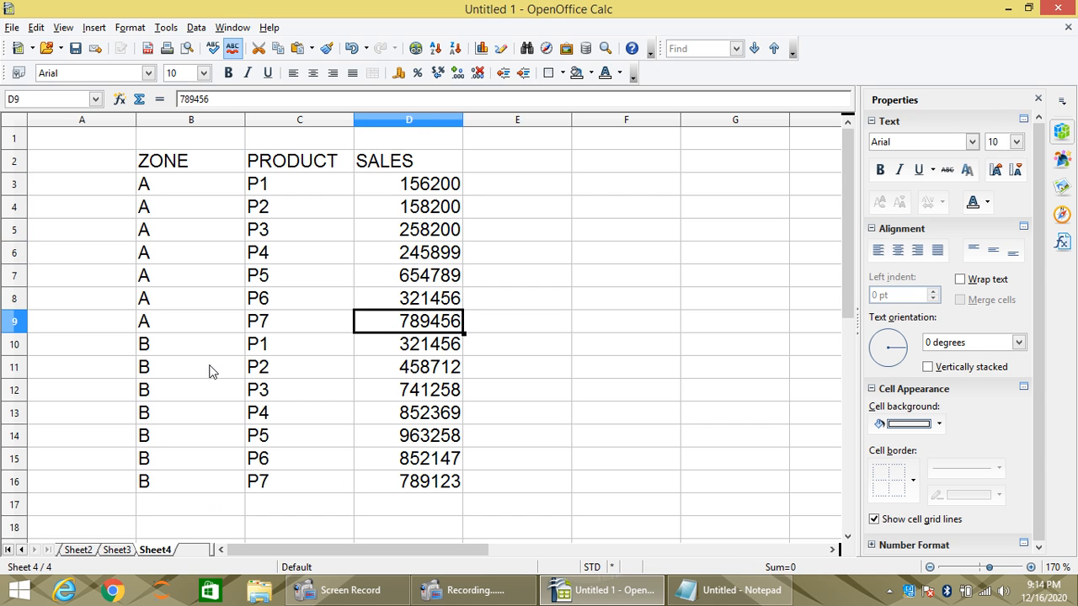
{"action": "key", "text": "Down"}
{"action": "key", "text": "Down"}
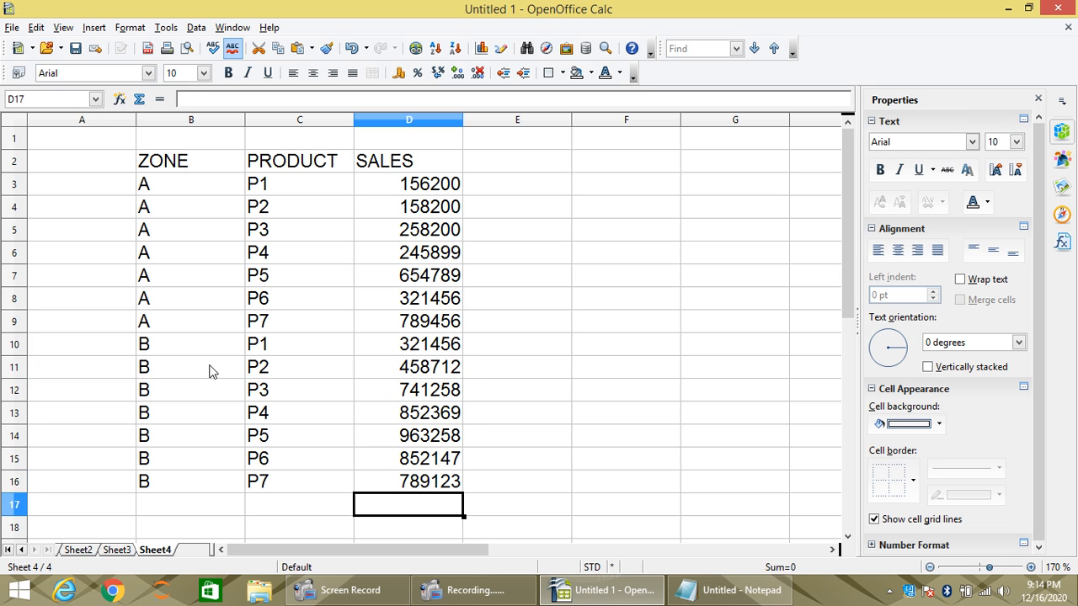
{"action": "key", "text": "Up"}
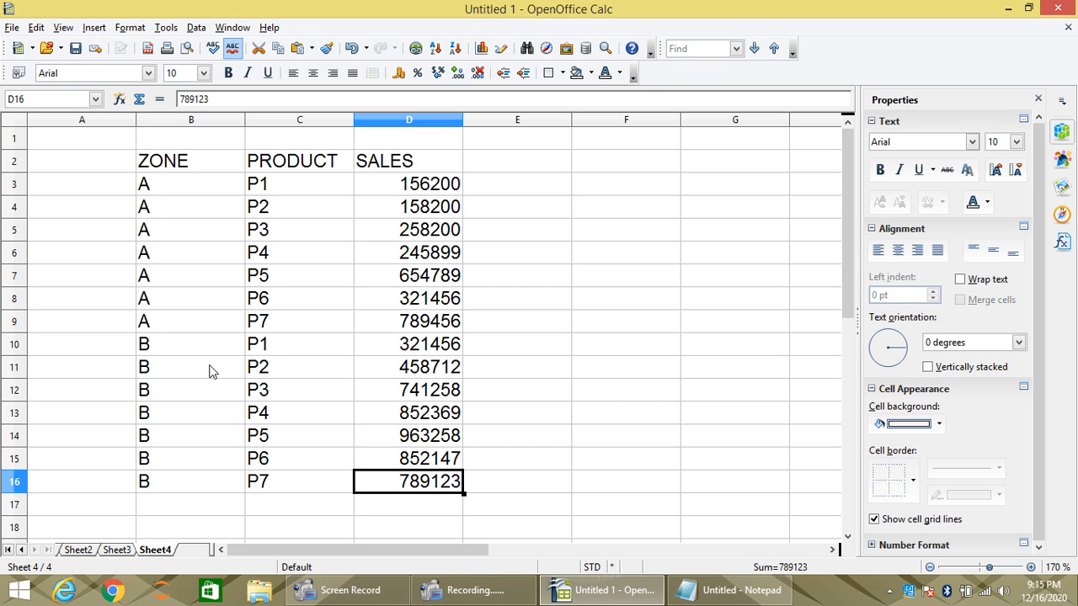
- Try subtotals on B2:D16 grouped by ZONE, calculated for the ZONE column with the Sum function
{"action": "left_click", "coordinate": [156, 164]}
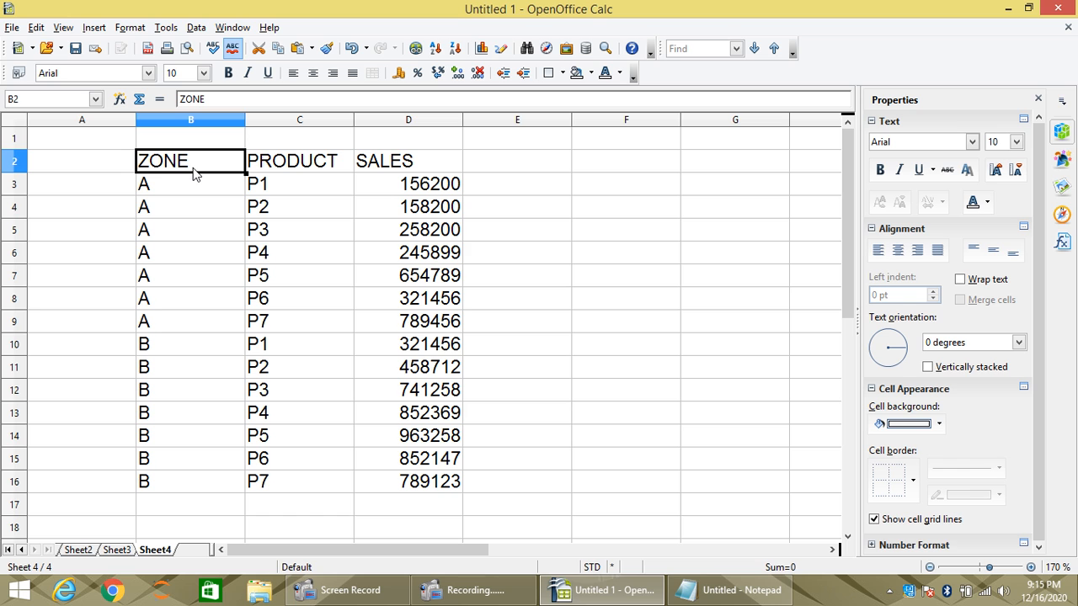
{"action": "left_click_drag", "start_coordinate": [207, 163], "coordinate": [452, 489]}
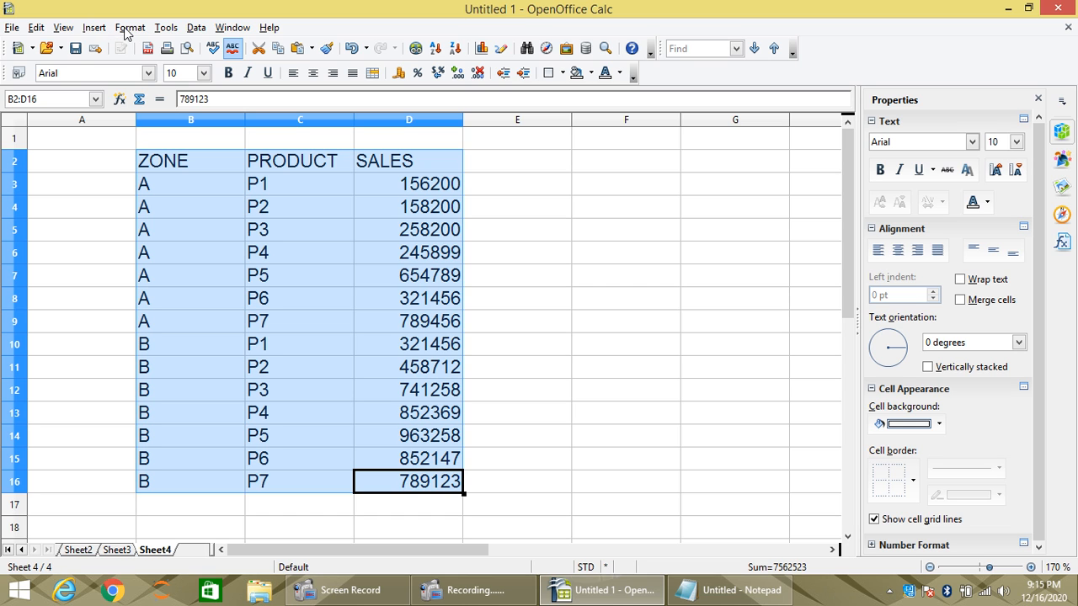
{"action": "left_click", "coordinate": [196, 29]}
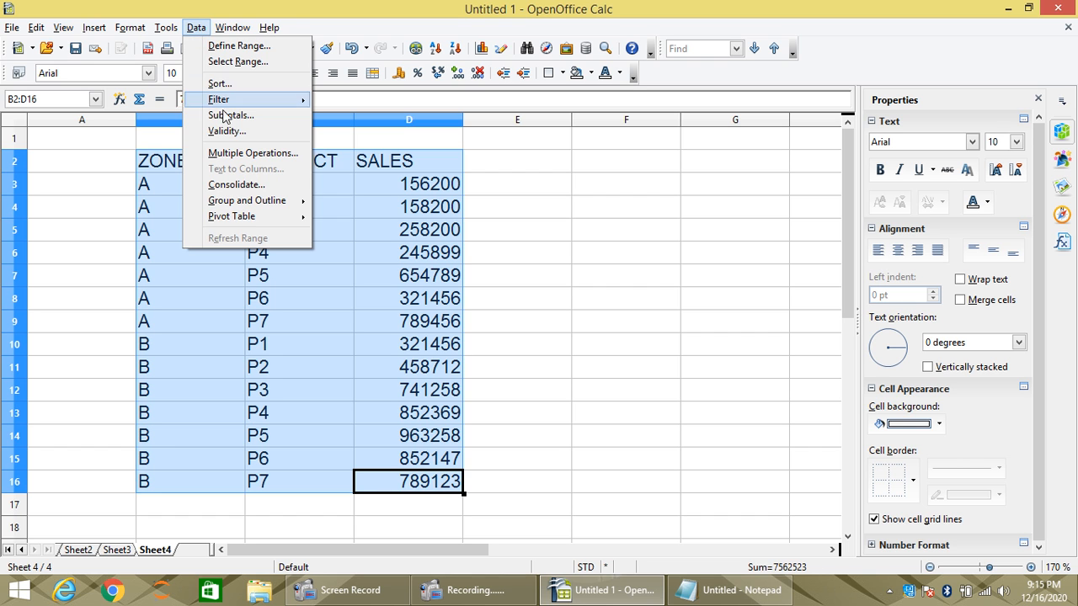
{"action": "left_click", "coordinate": [232, 115]}
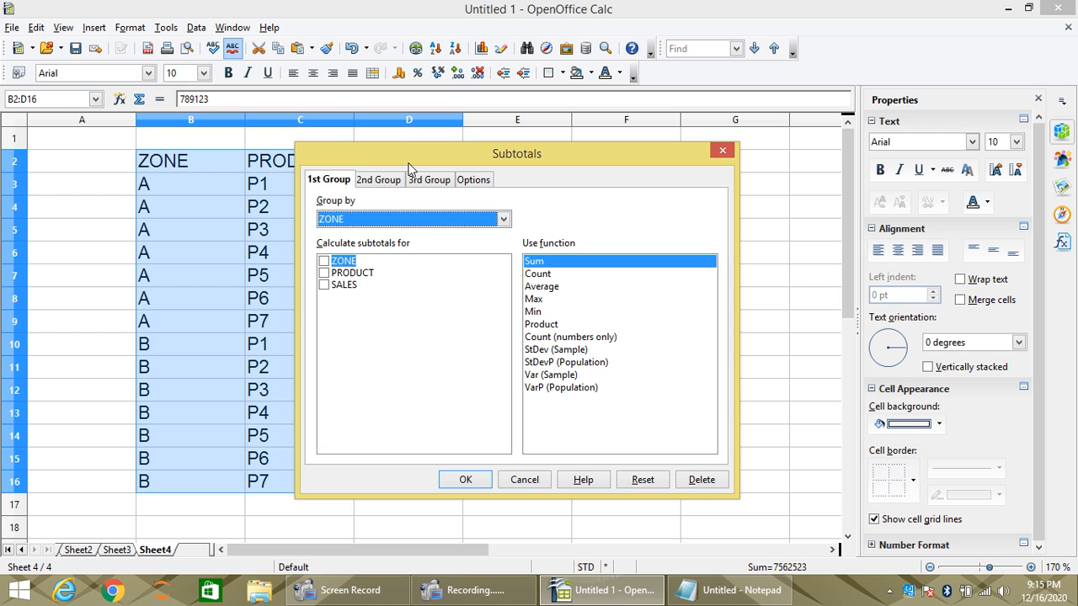
{"action": "left_click_drag", "start_coordinate": [418, 157], "coordinate": [644, 128]}
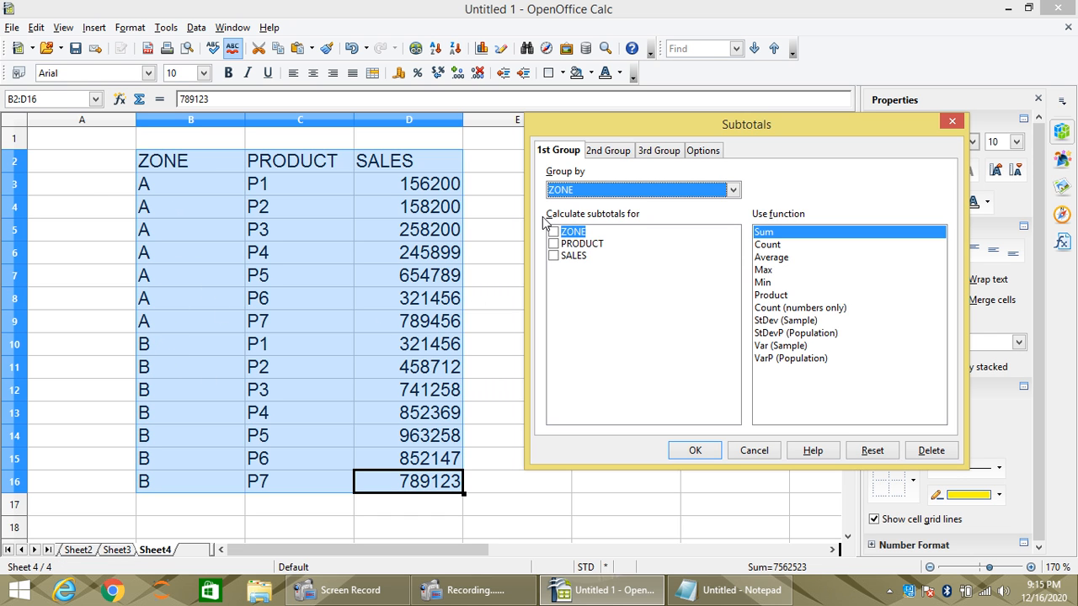
{"action": "left_click", "coordinate": [559, 236]}
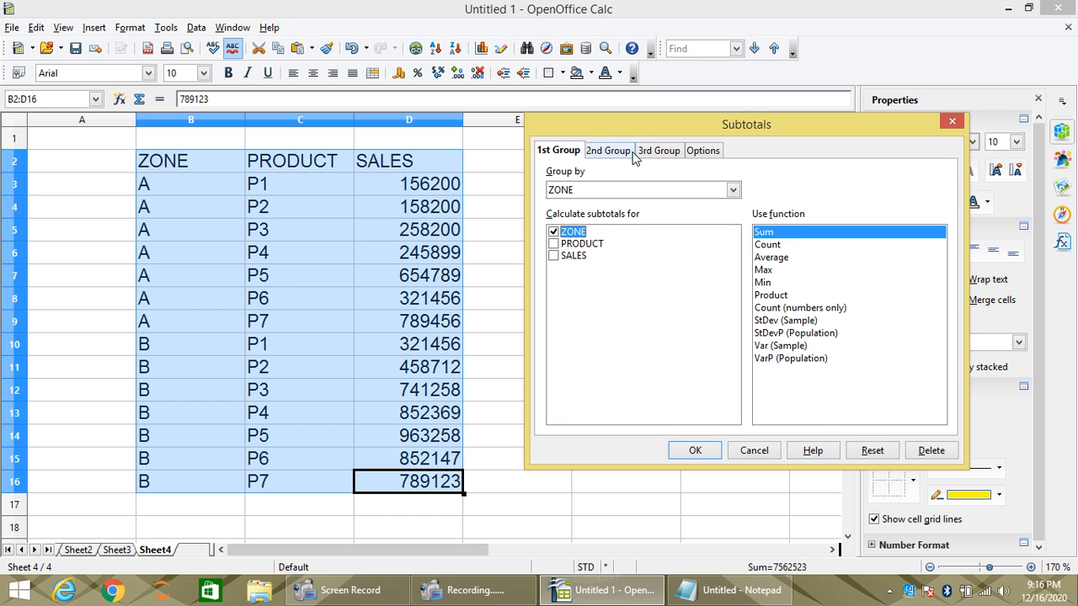
{"action": "left_click", "coordinate": [695, 451]}
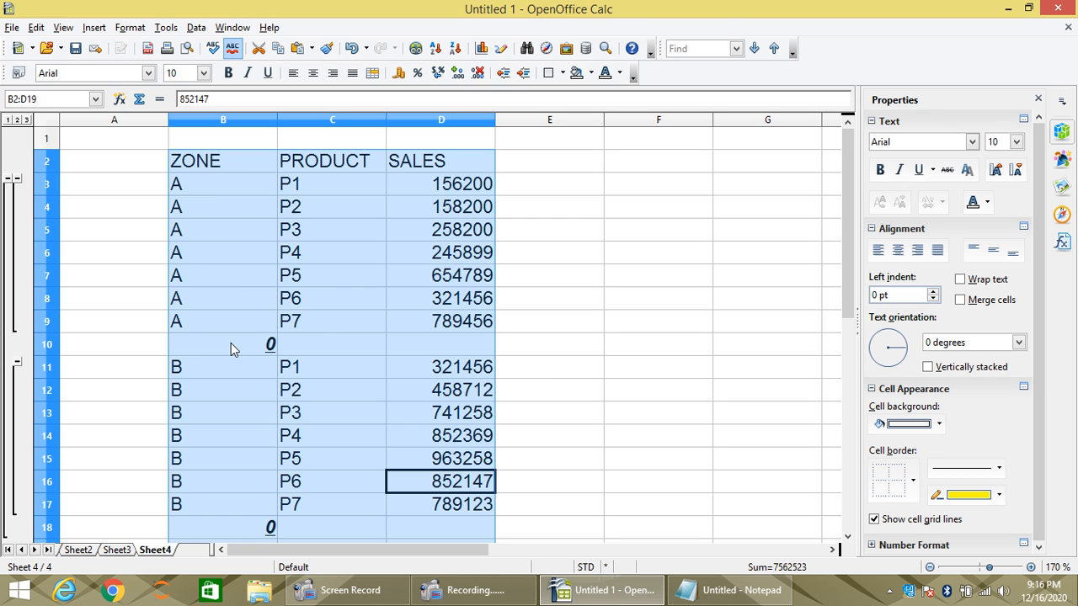
- Check the subtotal rows and the SALES cells down to D19, and undo the ZONE-column subtotals
{"action": "scroll", "coordinate": [231, 344], "scroll_direction": "down", "scroll_amount": 3}
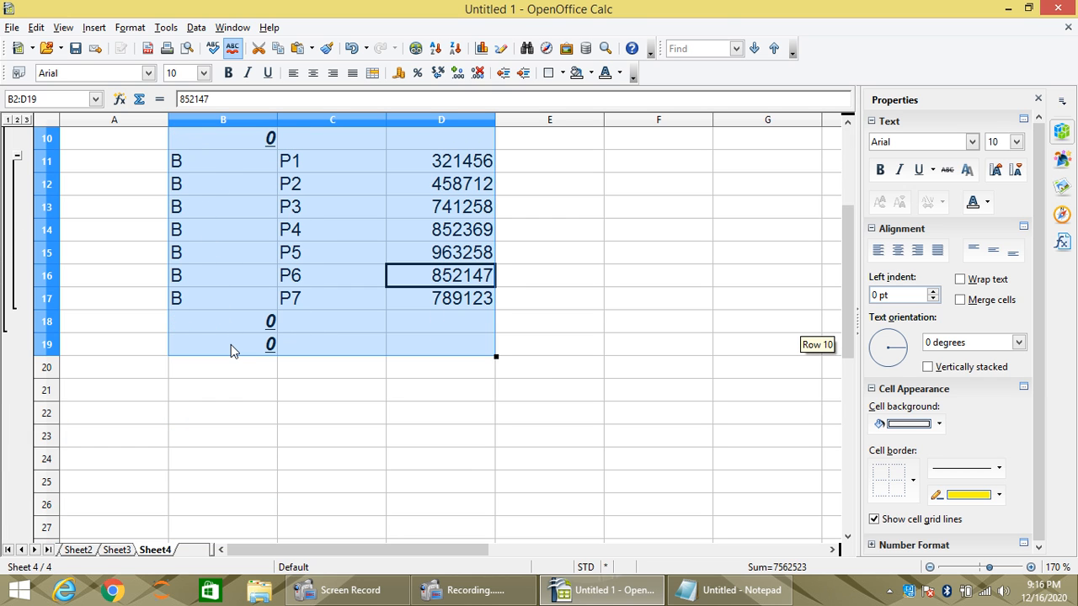
{"action": "scroll", "coordinate": [230, 345], "scroll_direction": "up", "scroll_amount": 1}
{"action": "scroll", "coordinate": [230, 344], "scroll_direction": "up", "scroll_amount": 1}
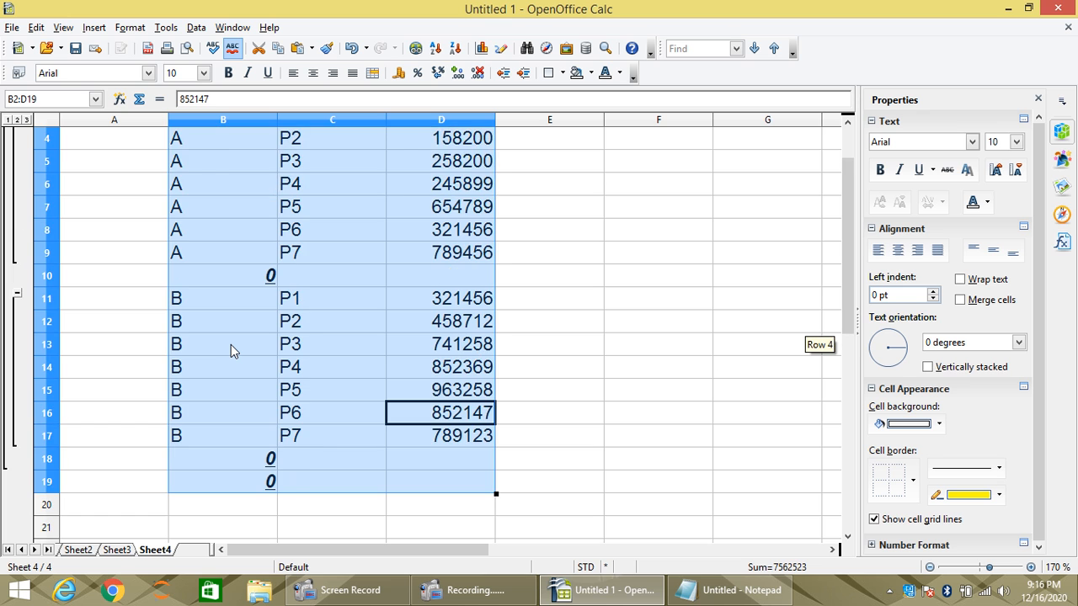
{"action": "scroll", "coordinate": [230, 344], "scroll_direction": "up", "scroll_amount": 1}
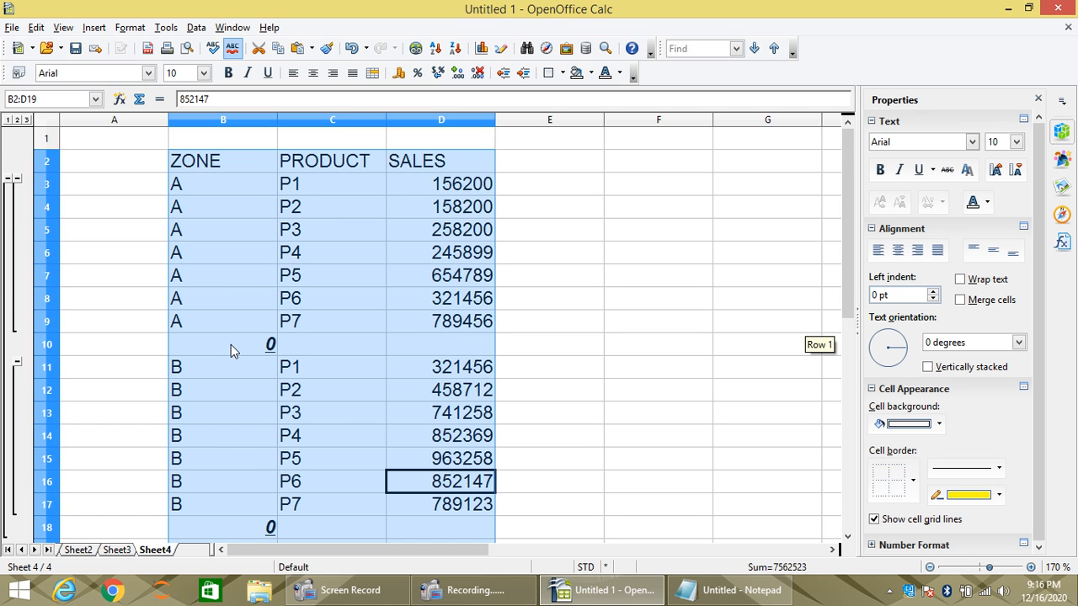
{"action": "left_click", "coordinate": [426, 482]}
{"action": "left_click", "coordinate": [446, 509]}
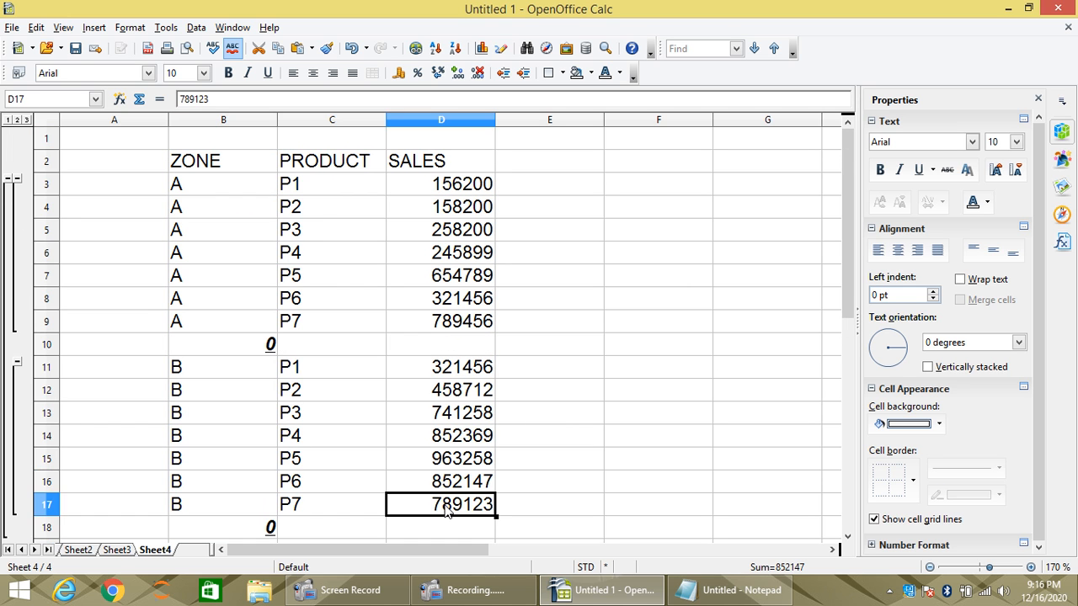
{"action": "scroll", "coordinate": [447, 531], "scroll_direction": "down", "scroll_amount": 2}
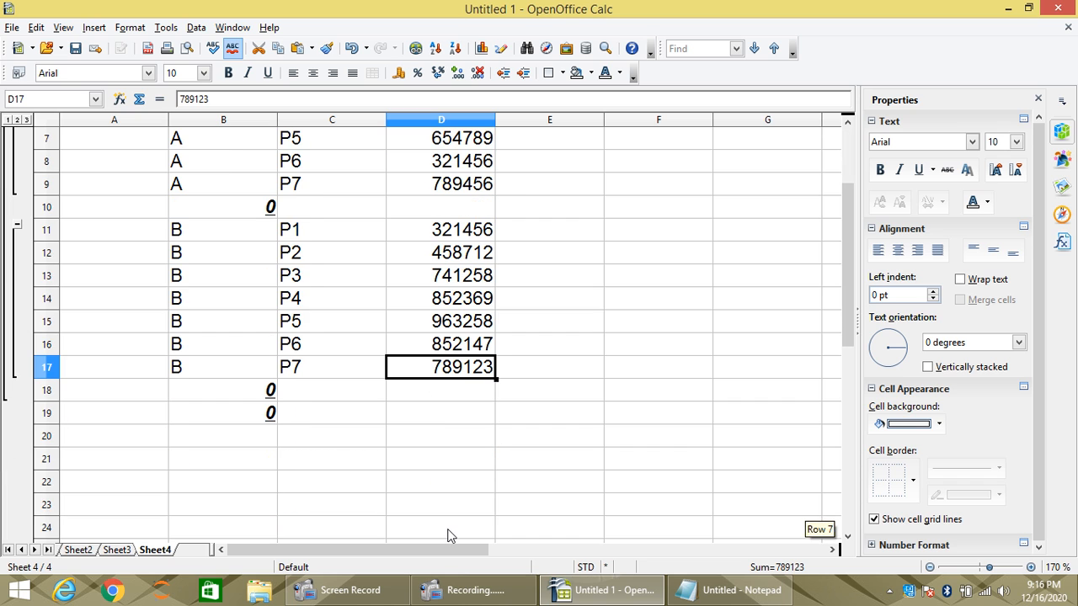
{"action": "left_click", "coordinate": [445, 393]}
{"action": "left_click", "coordinate": [447, 409]}
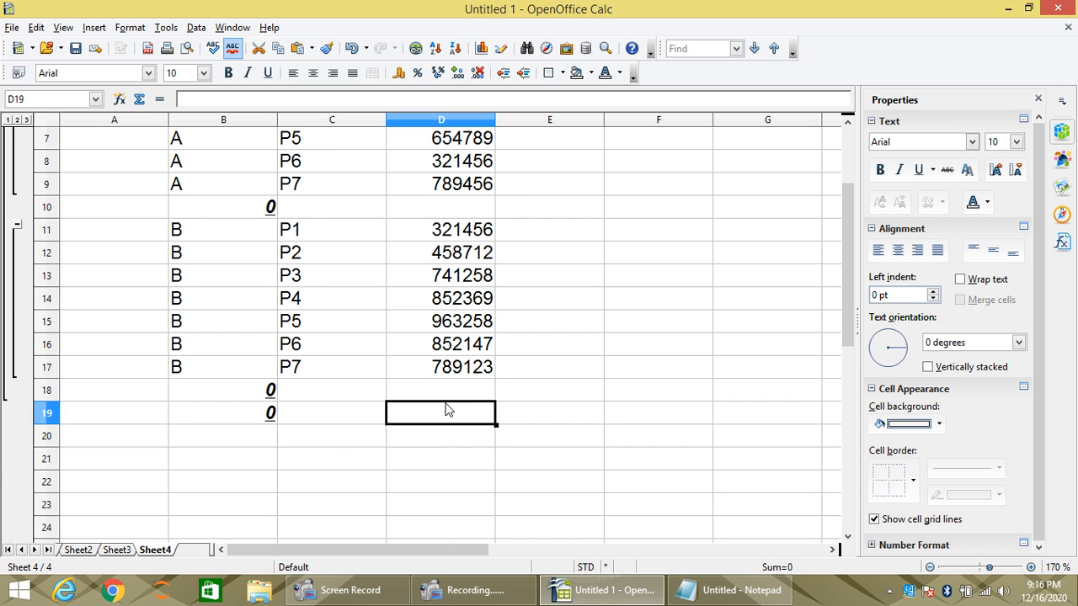
{"action": "scroll", "coordinate": [447, 409], "scroll_direction": "up", "scroll_amount": 2}
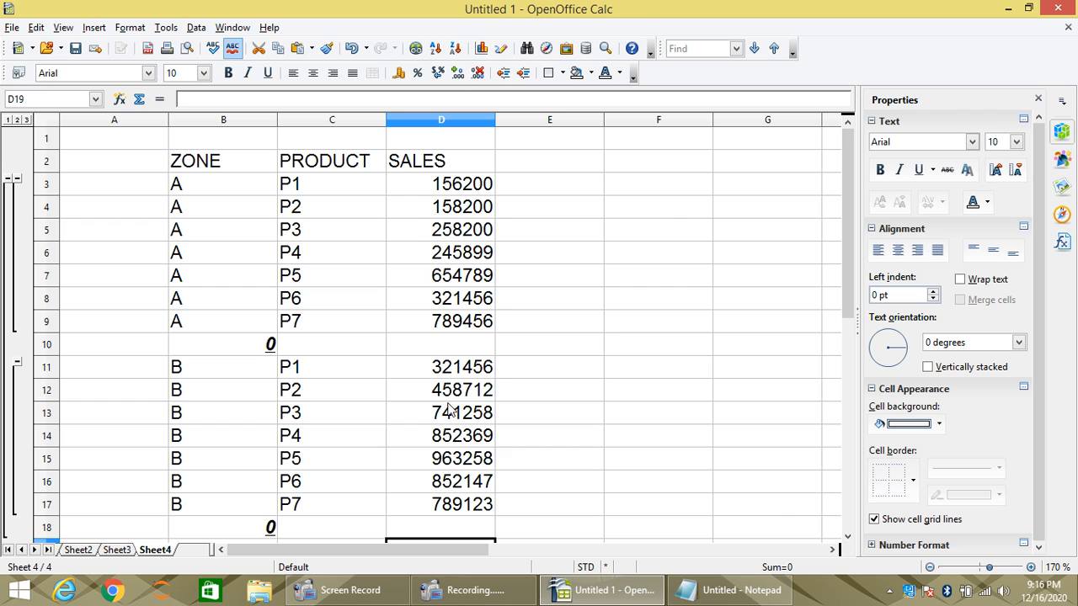
{"action": "key", "text": "ctrl+z"}
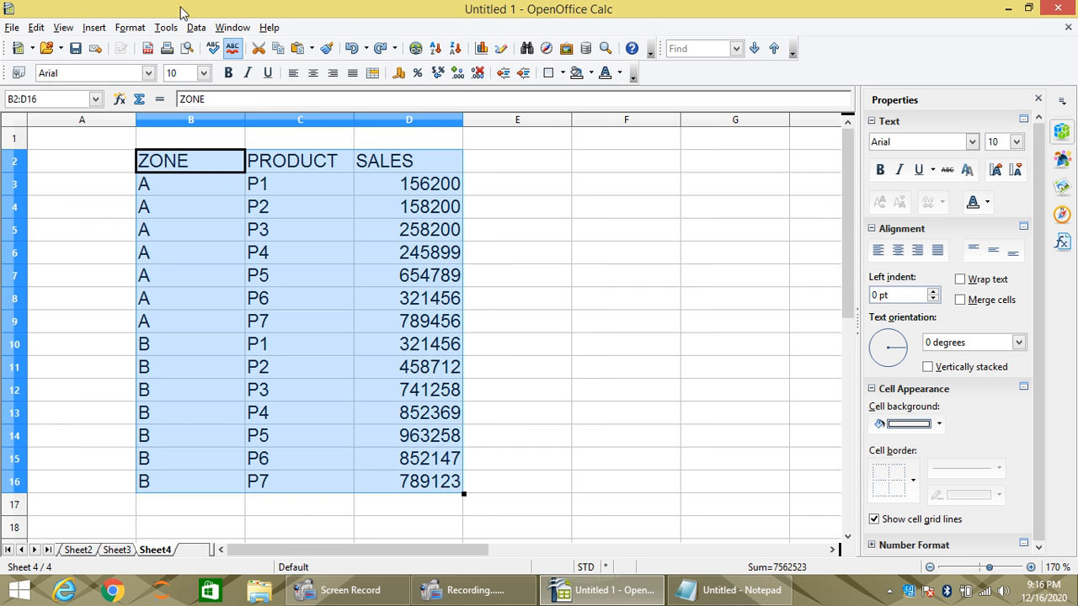
- Create subtotals on B2:D16 grouped by ZONE, calculated for the SALES column with the Sum function
{"action": "left_click", "coordinate": [195, 26]}
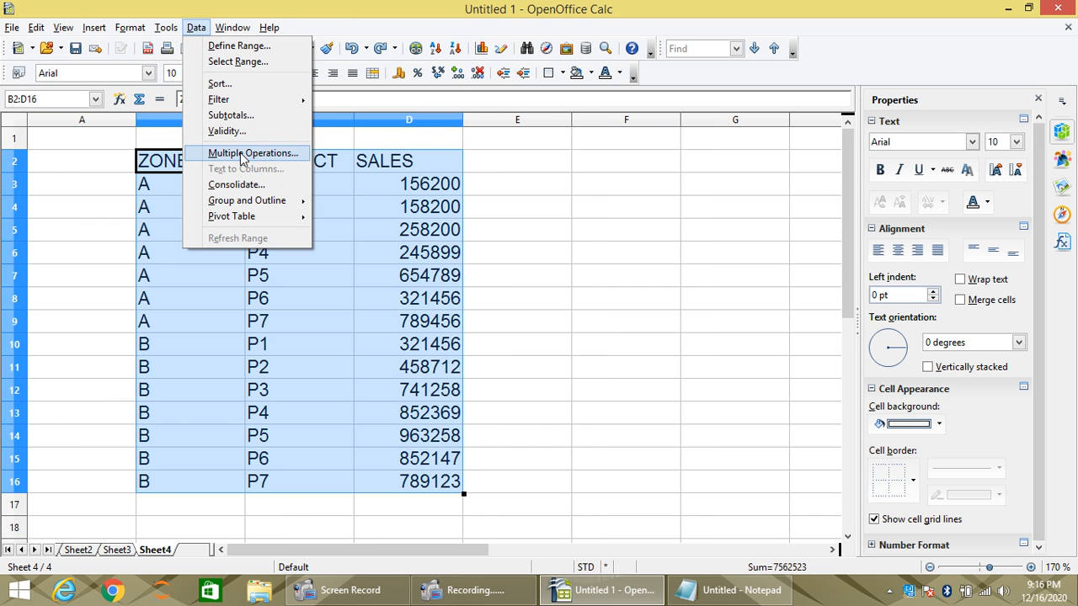
{"action": "left_click", "coordinate": [240, 116]}
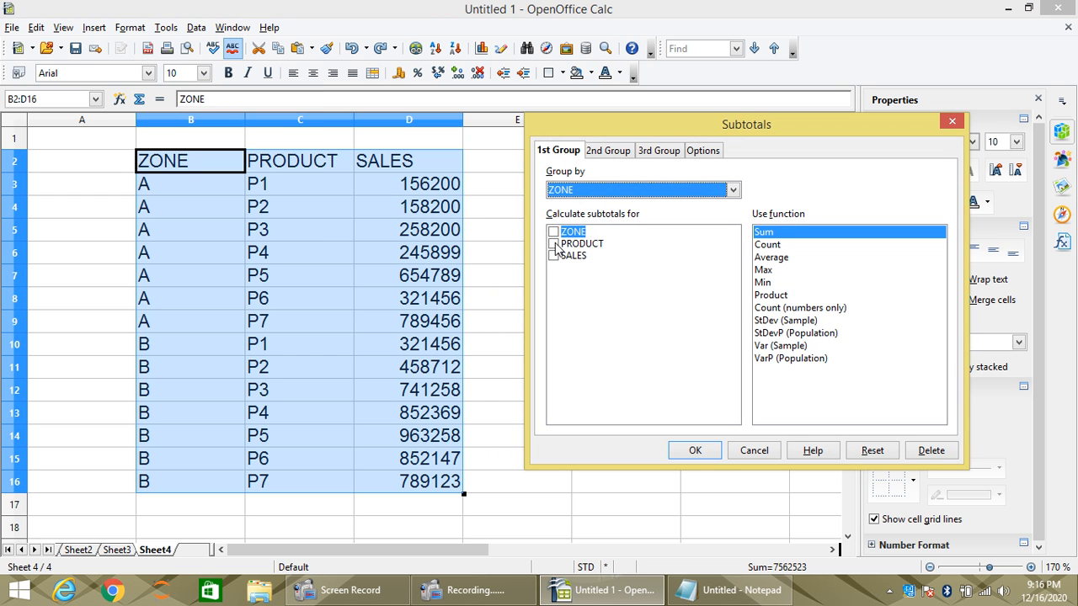
{"action": "left_click", "coordinate": [555, 256]}
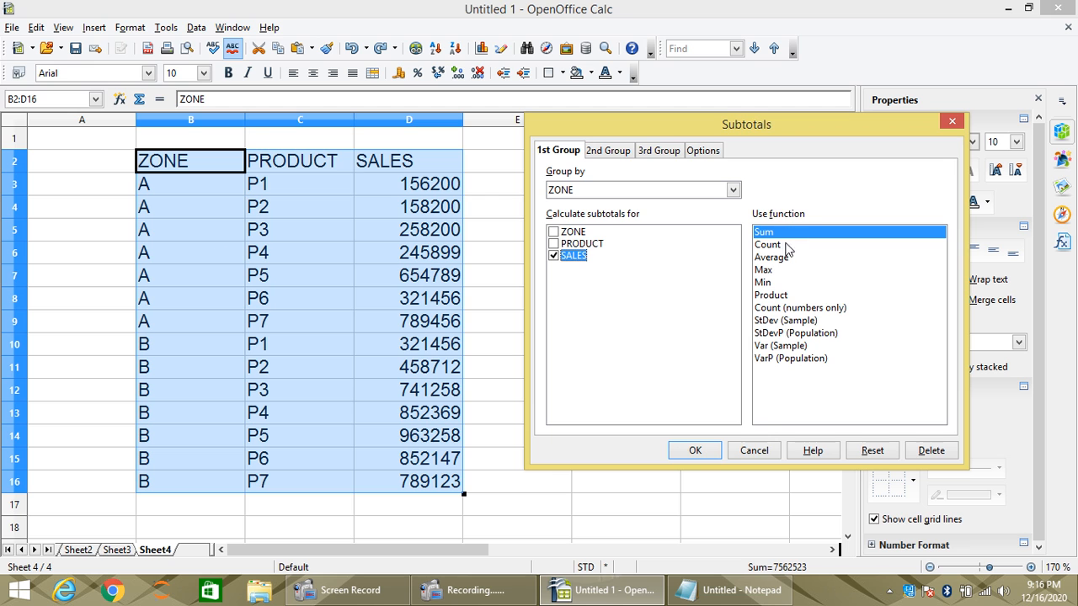
{"action": "left_click", "coordinate": [699, 451]}
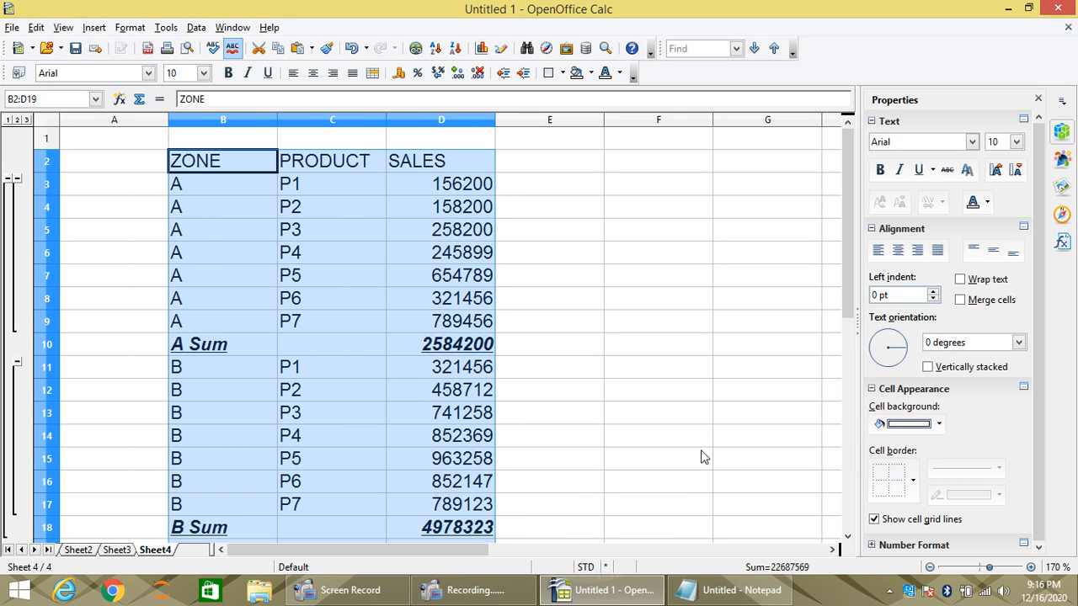
- Examine the zone A subtotal in B10 and D10 and the total rows below the zone B sales
{"action": "left_click", "coordinate": [263, 365]}
{"action": "left_click", "coordinate": [207, 340]}
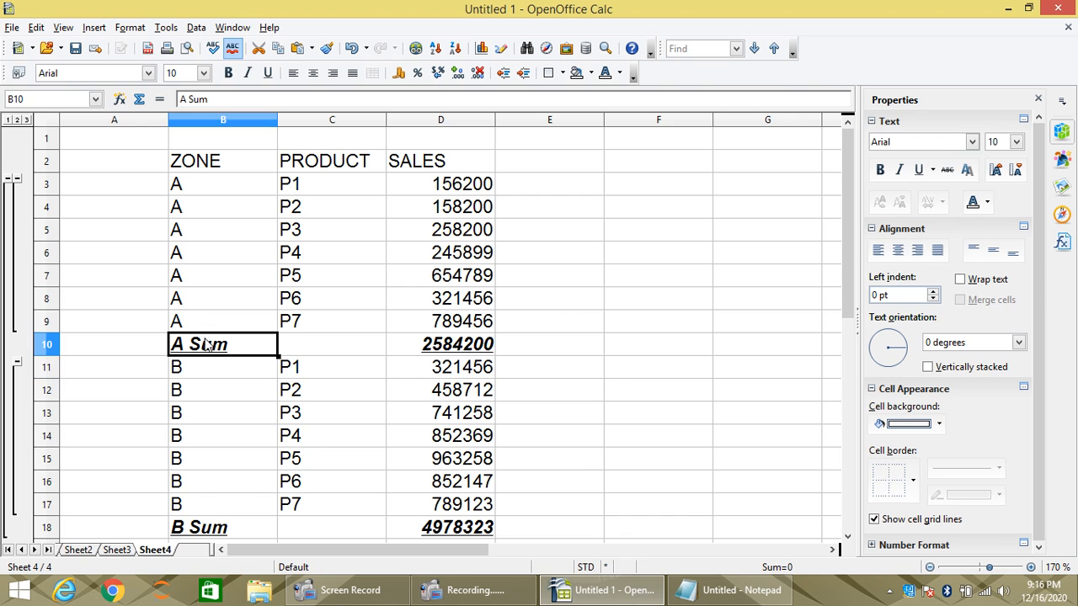
{"action": "left_click", "coordinate": [449, 347]}
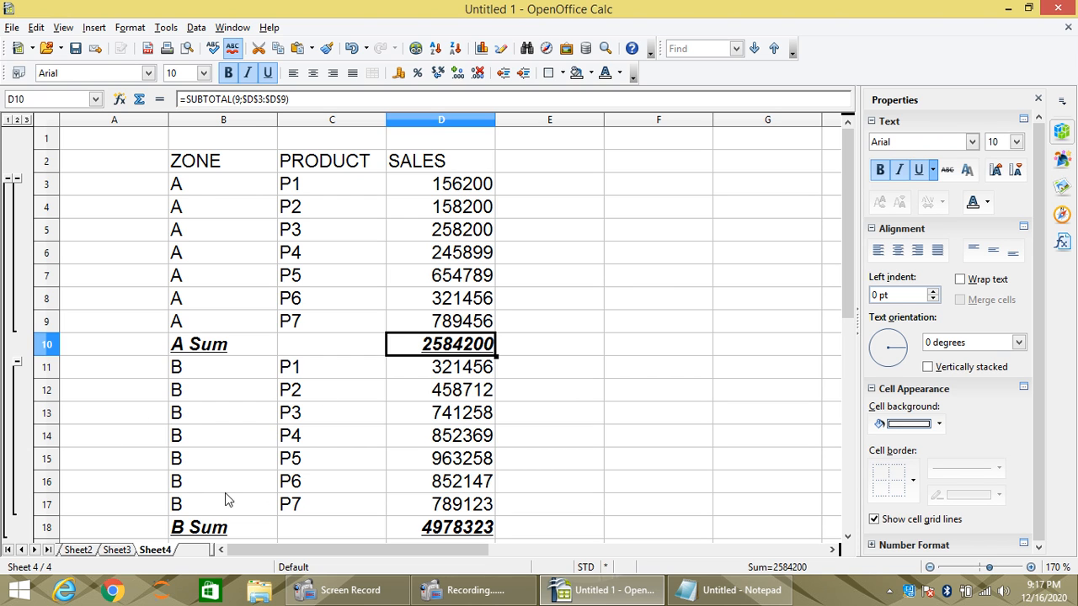
{"action": "scroll", "coordinate": [467, 526], "scroll_direction": "down", "scroll_amount": 2}
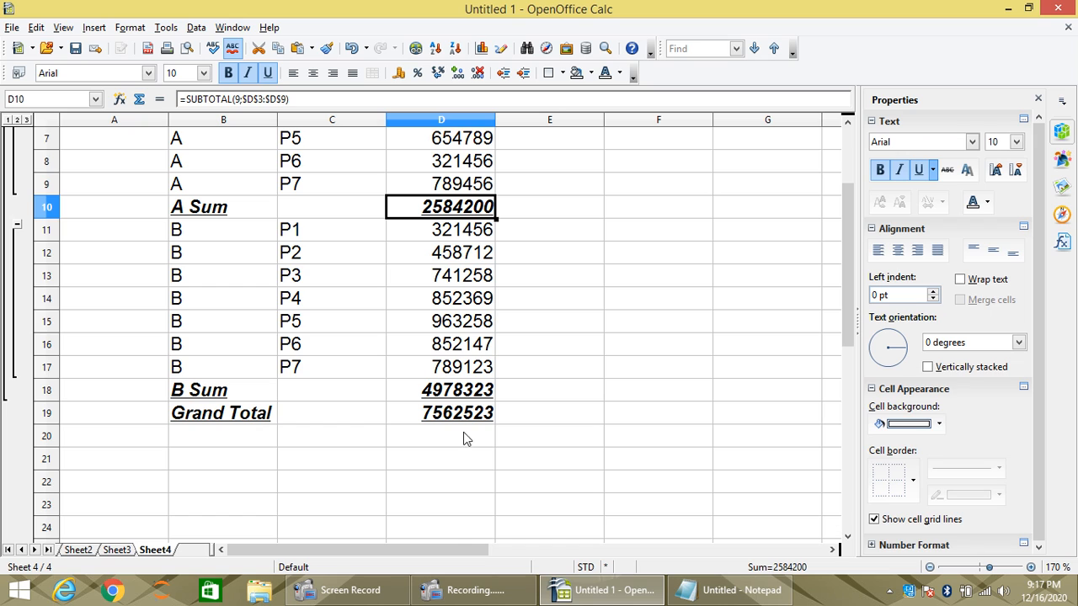